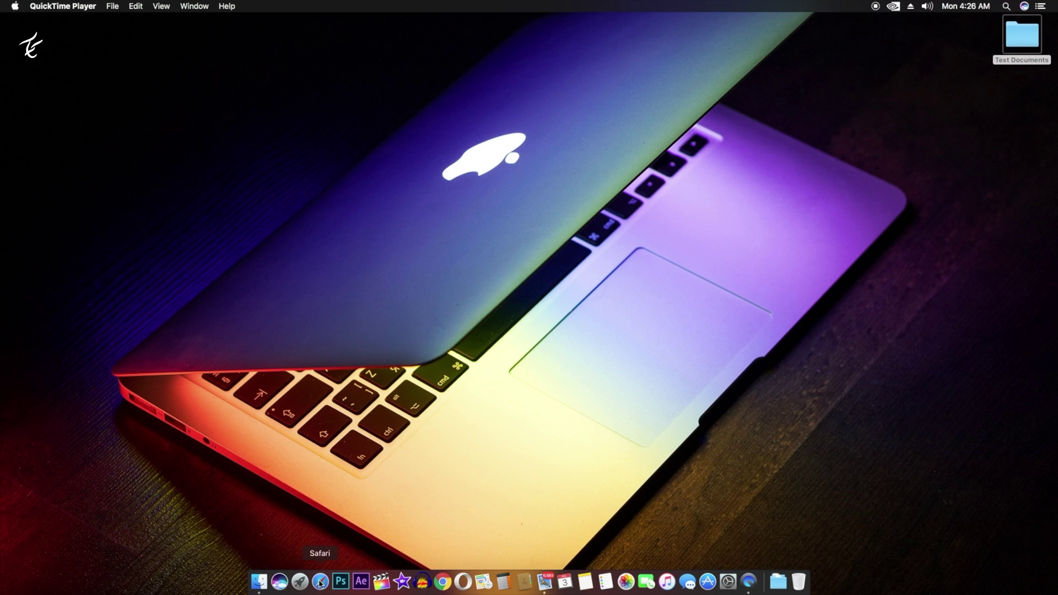
- Launch PDFelement 6 Pro from Launchpad after dismissing the stray folder and Siri panel
click(300, 582)
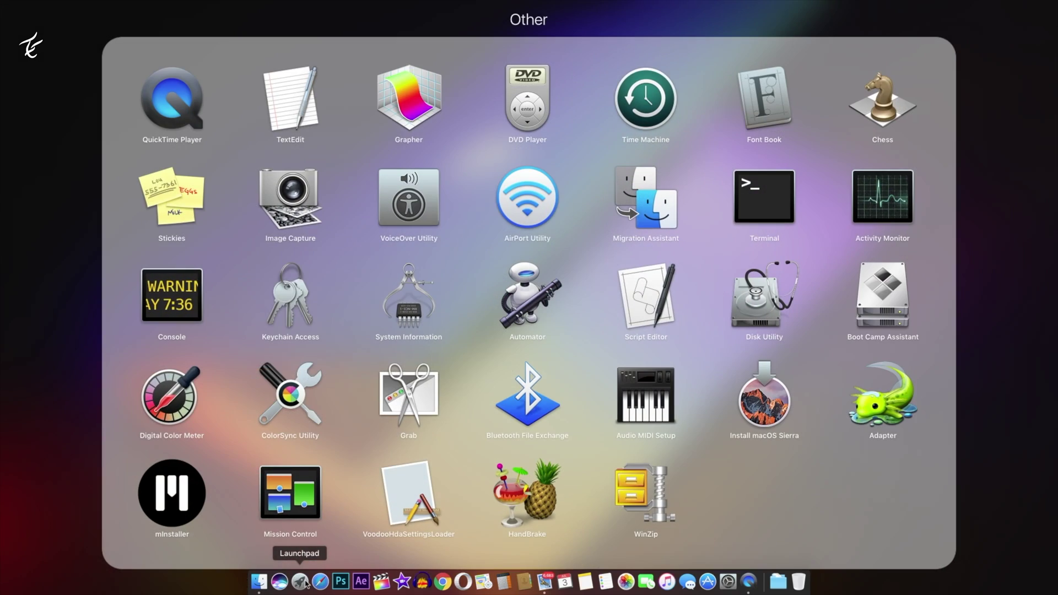
click(95, 536)
click(280, 581)
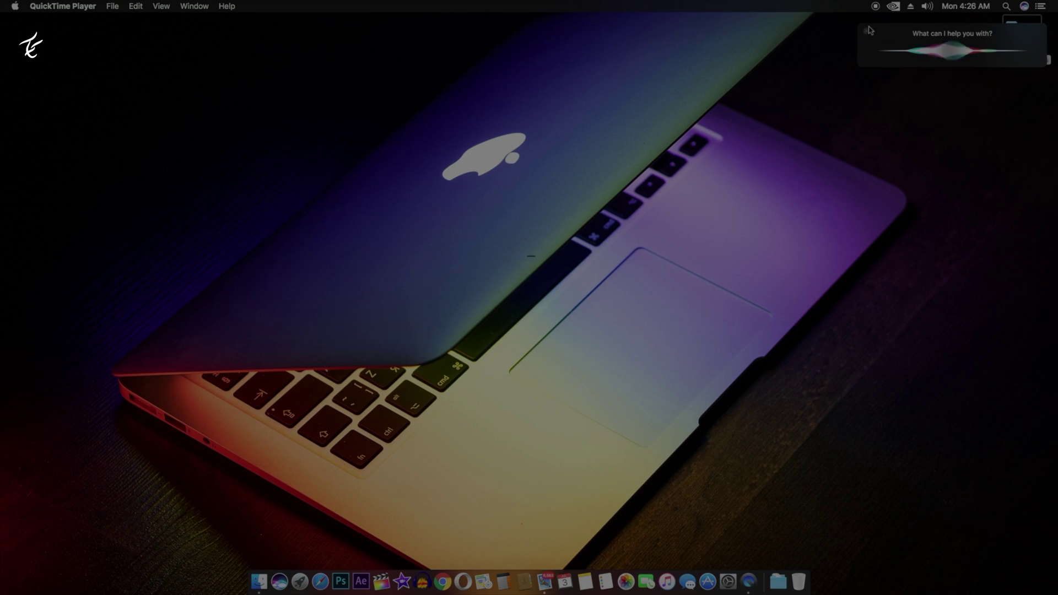
click(868, 29)
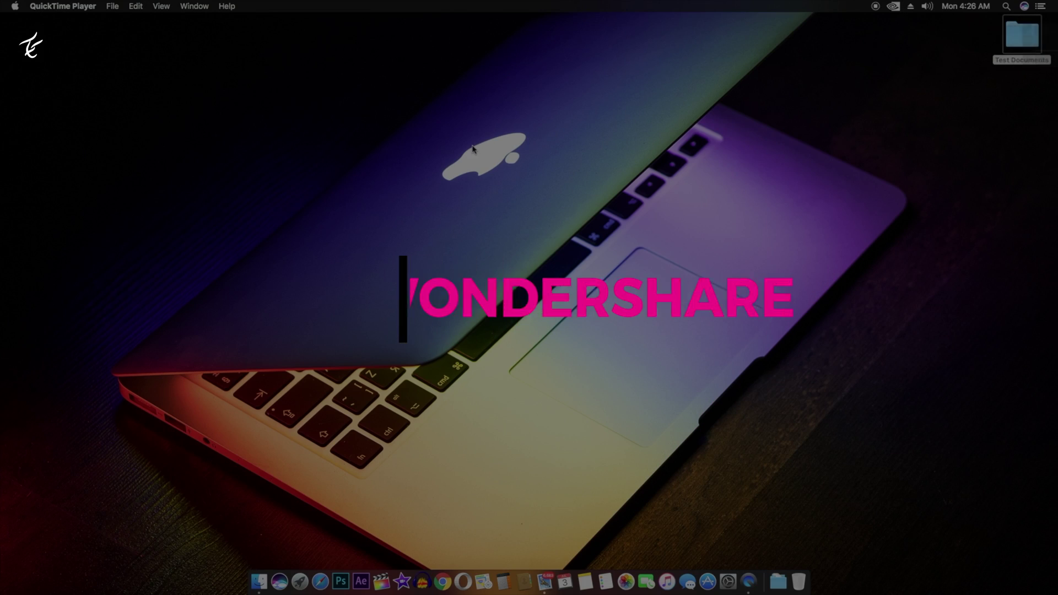
click(460, 274)
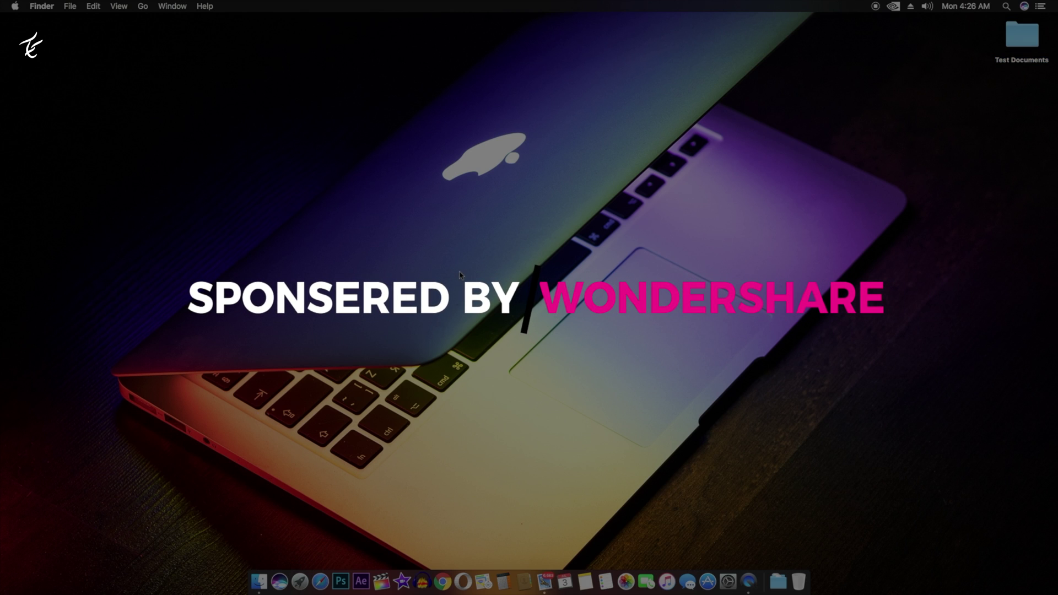
key(F4)
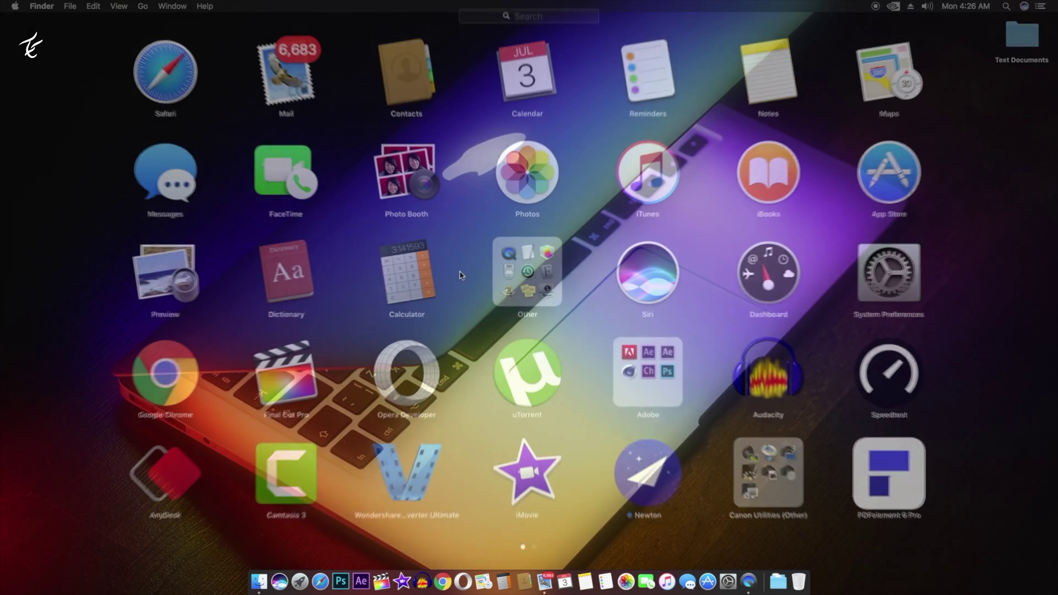
click(878, 490)
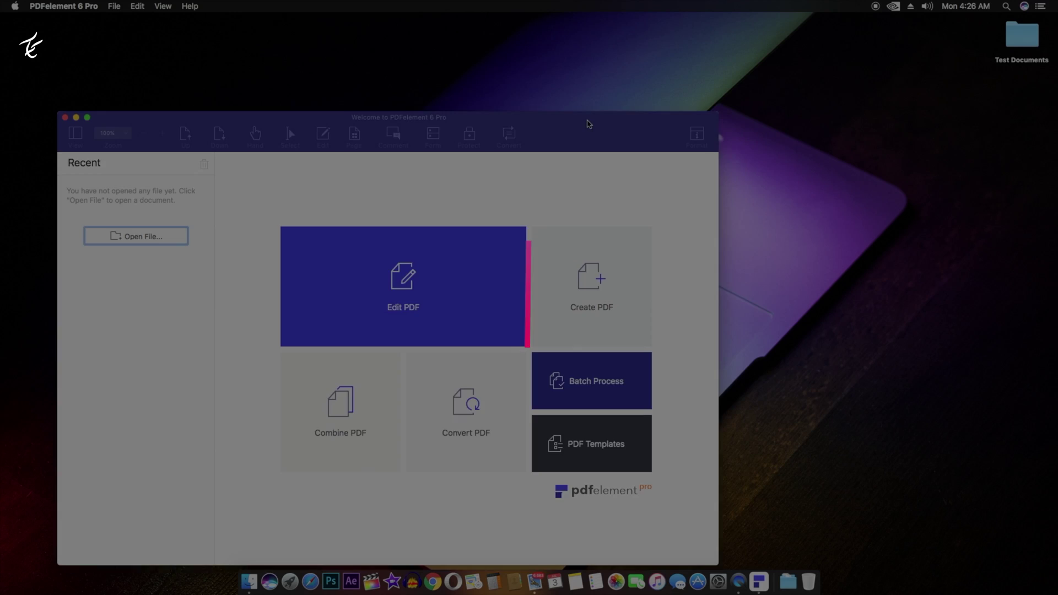
mouse_move(590, 124)
mouse_down()
mouse_move(648, 84)
mouse_move(722, 62)
mouse_up()
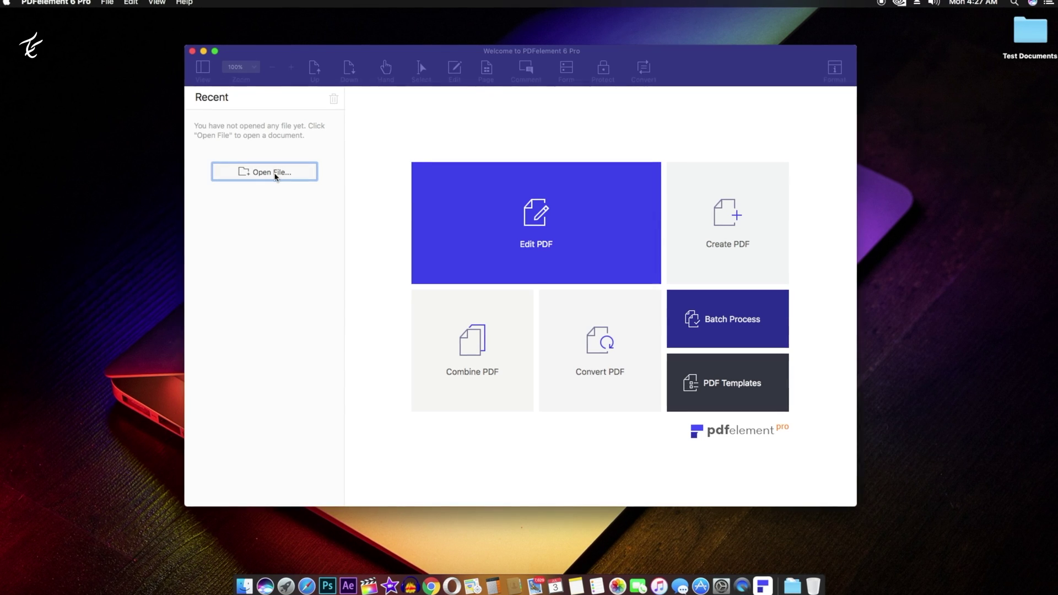
- Open Inspection Form (Scanned).pdf from Desktop > Test Documents
click(275, 176)
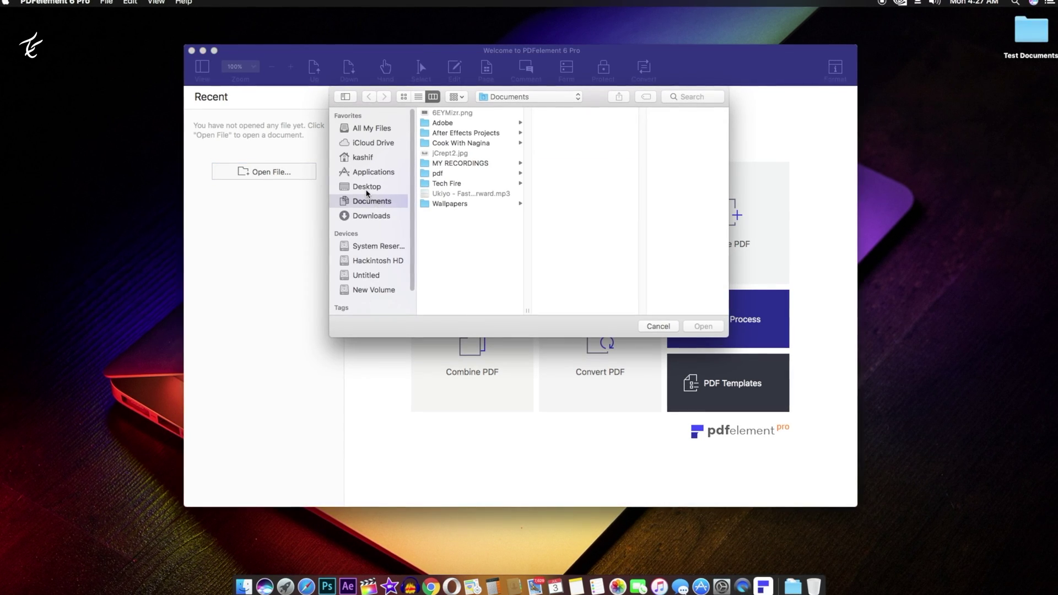
click(367, 191)
click(452, 122)
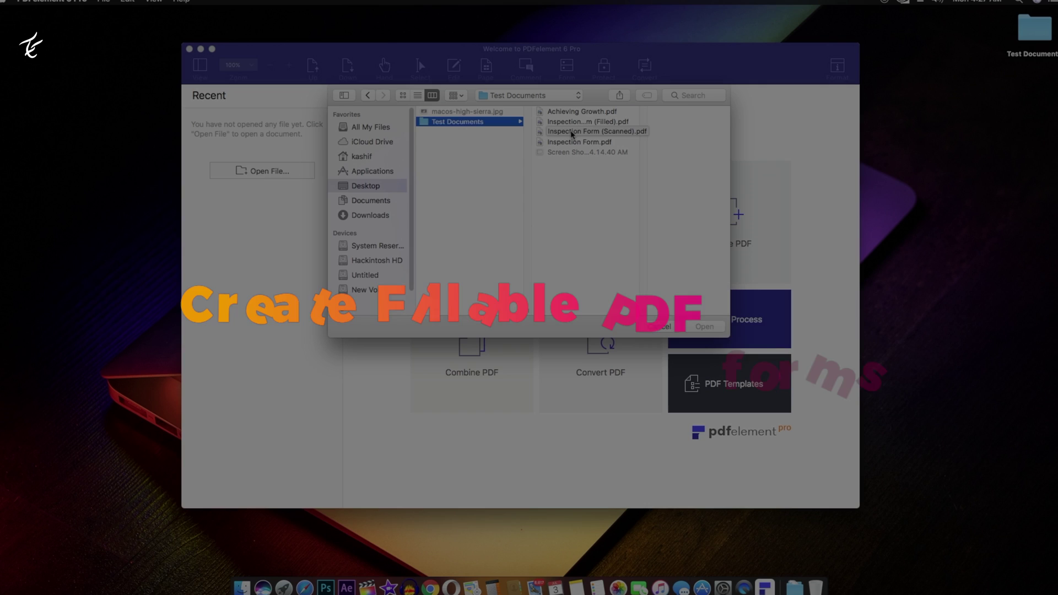
click(569, 132)
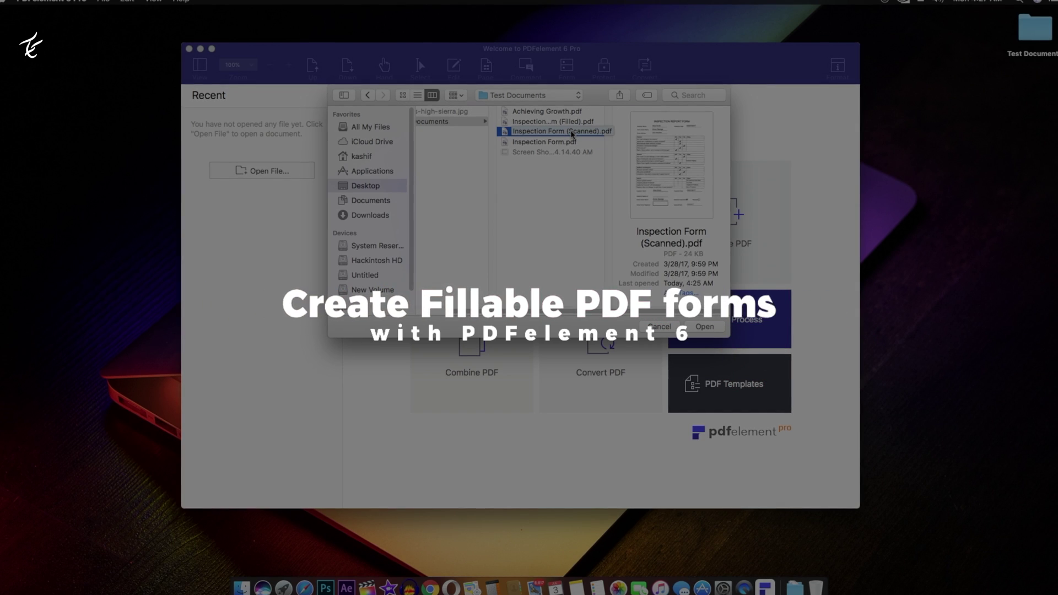
click(707, 327)
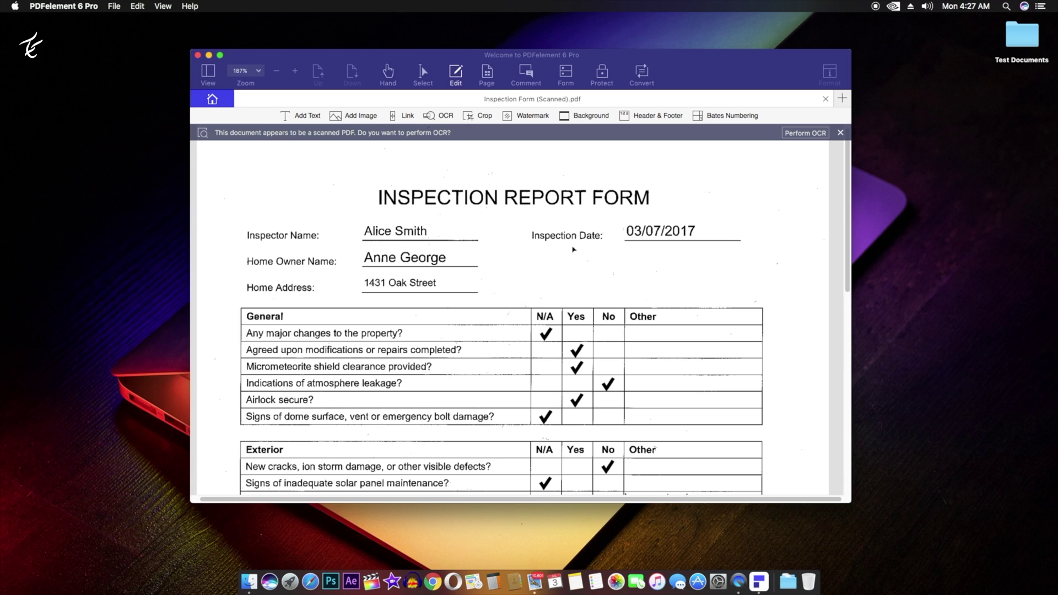
- Run OCR on the scanned form and download the 364.3 MB OCR component
scroll(574, 250, down, 2)
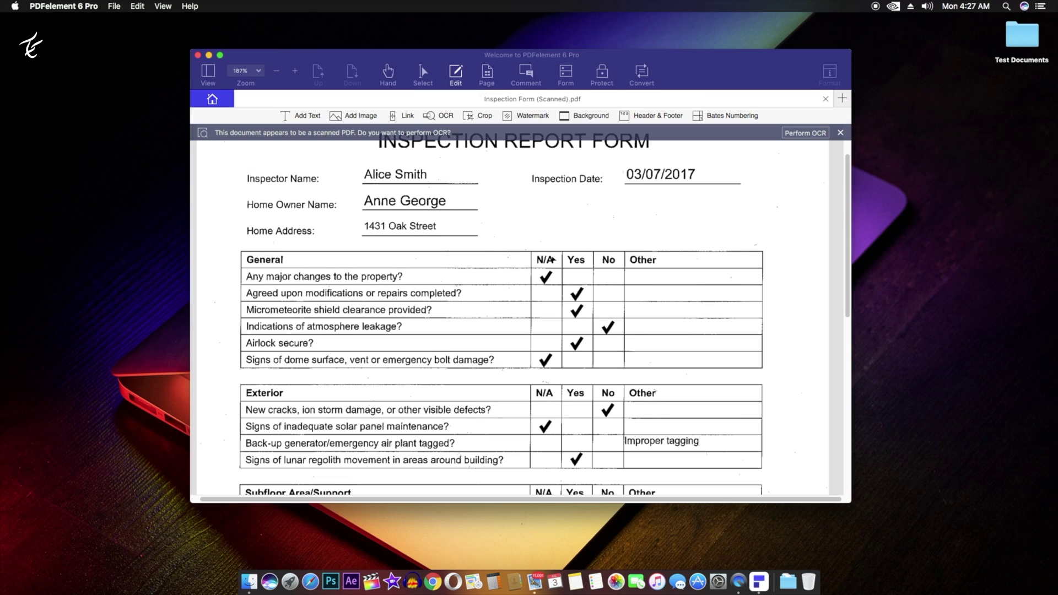
scroll(552, 258, up, 1)
scroll(554, 249, up, 2)
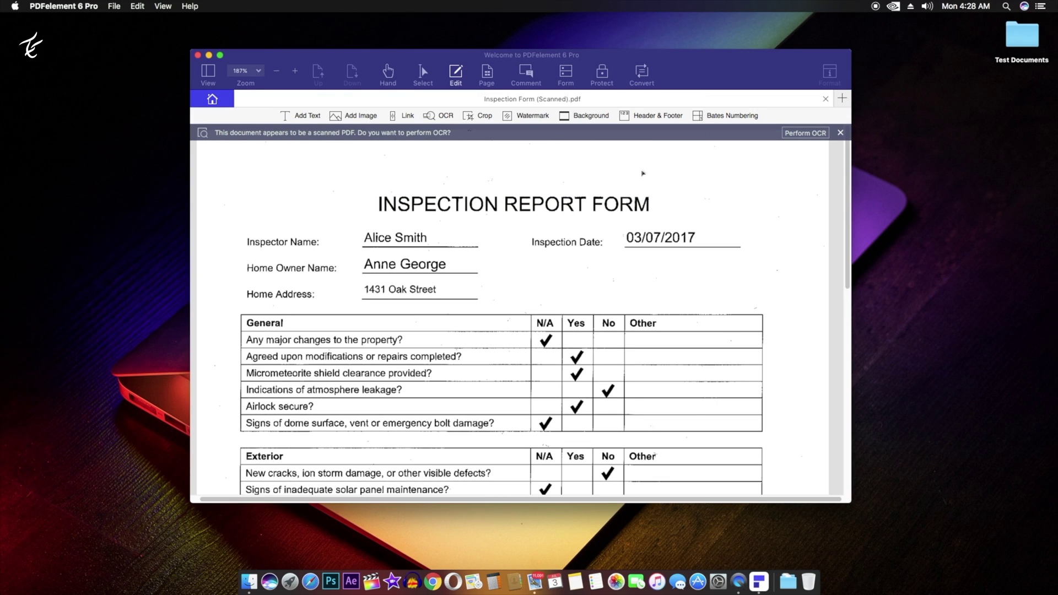
click(806, 134)
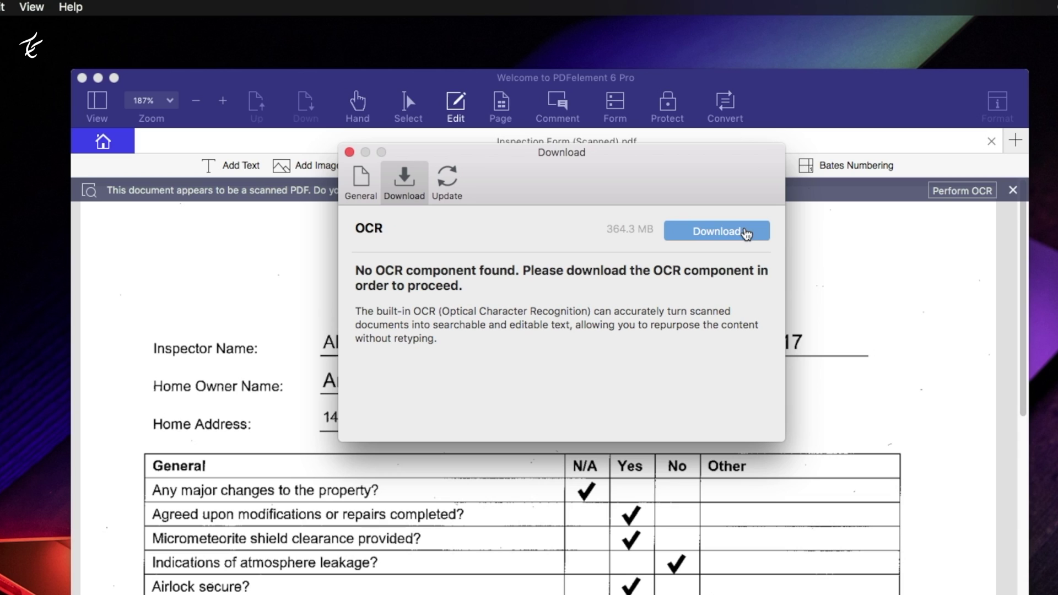
click(657, 161)
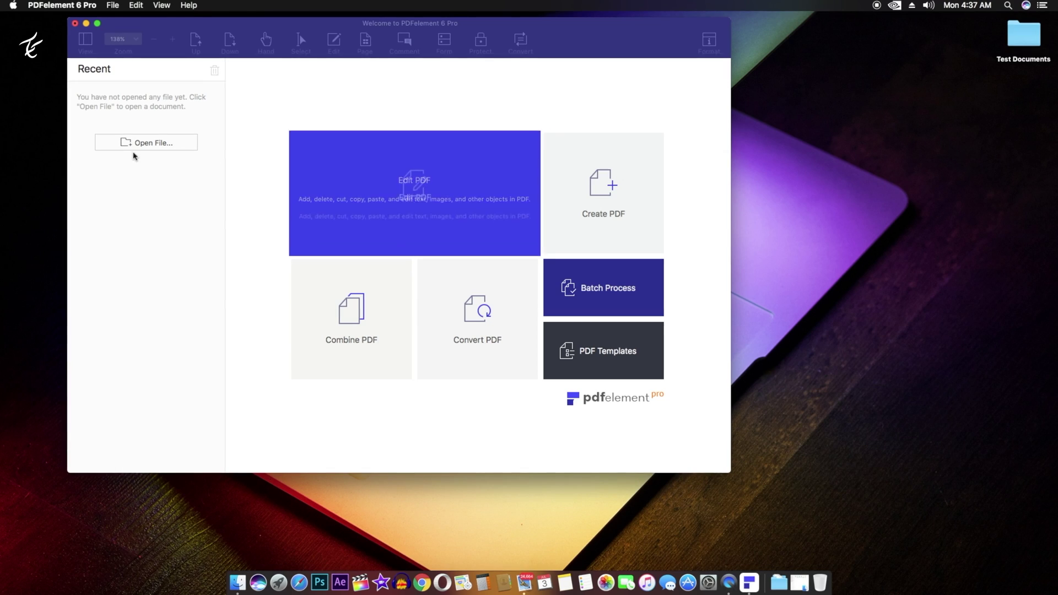
- Move Inspection Form (Scanned)_OCR.pdf on the desktop to the Trash
click(148, 144)
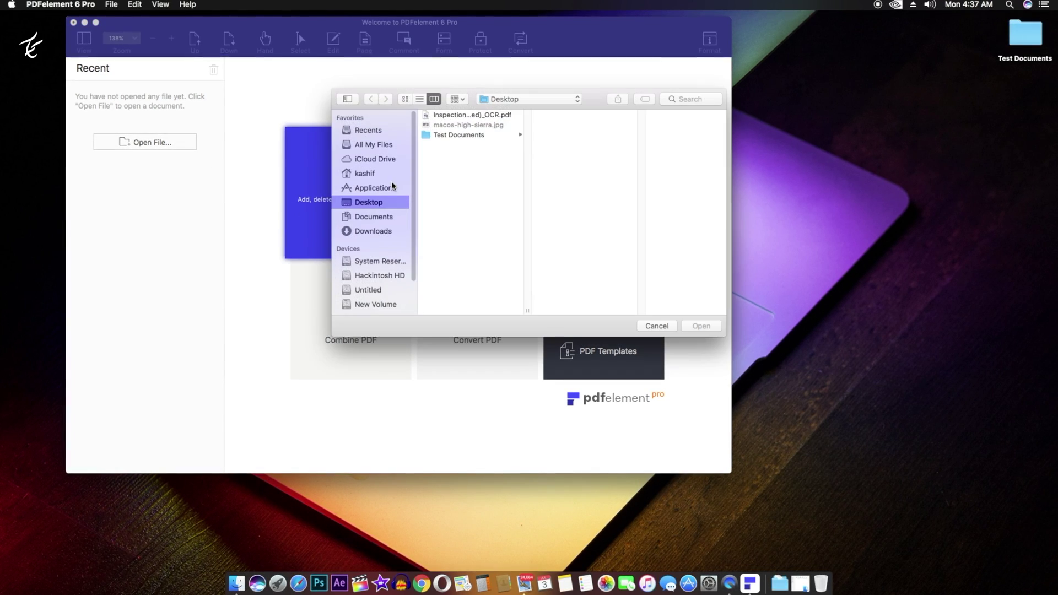
click(467, 115)
right_click(468, 115)
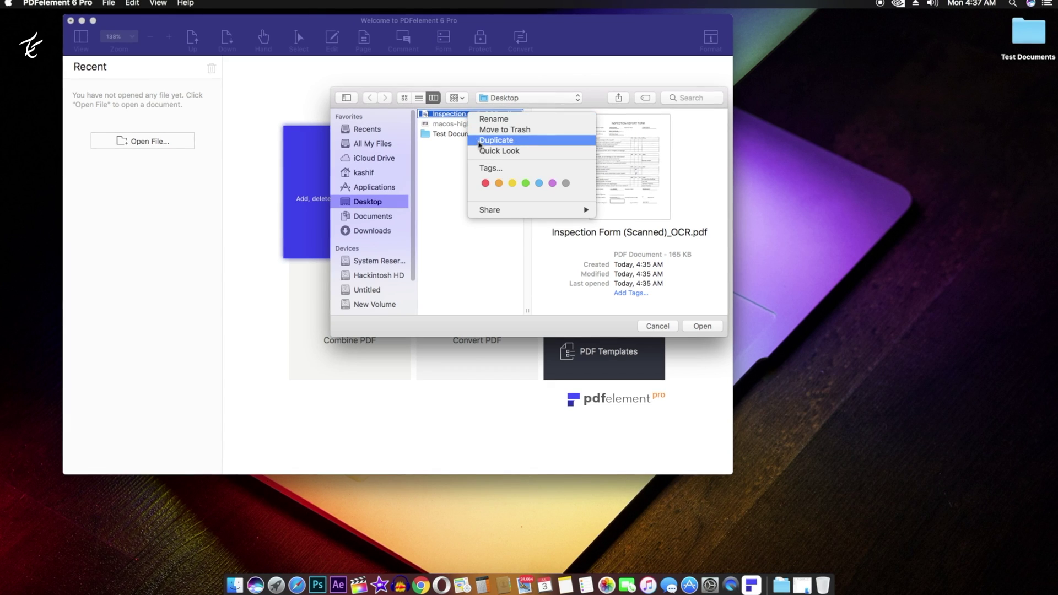
click(481, 132)
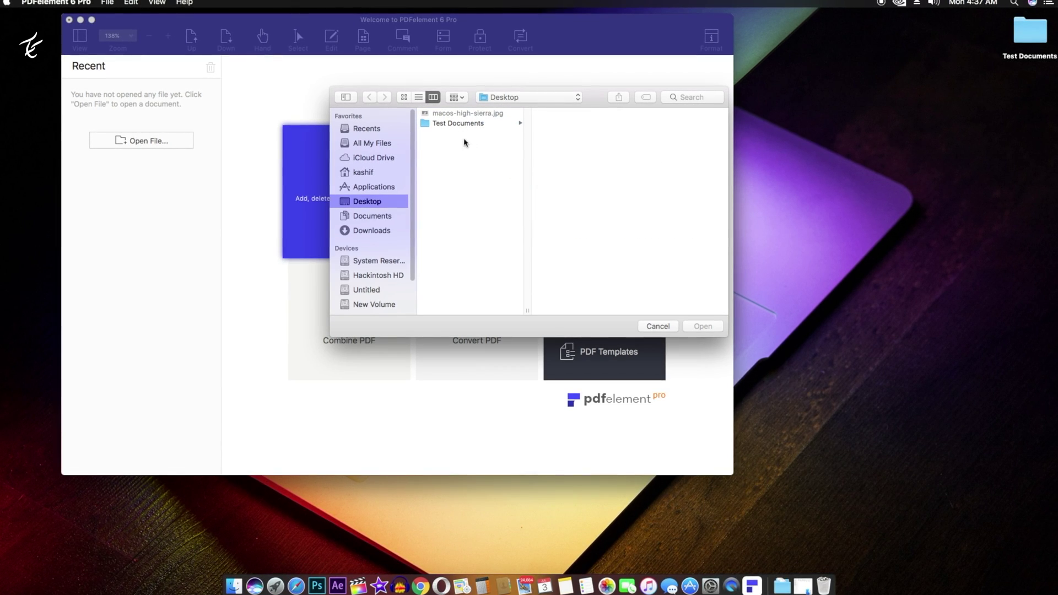
- Open Inspection Form.pdf from the Test Documents folder
click(465, 126)
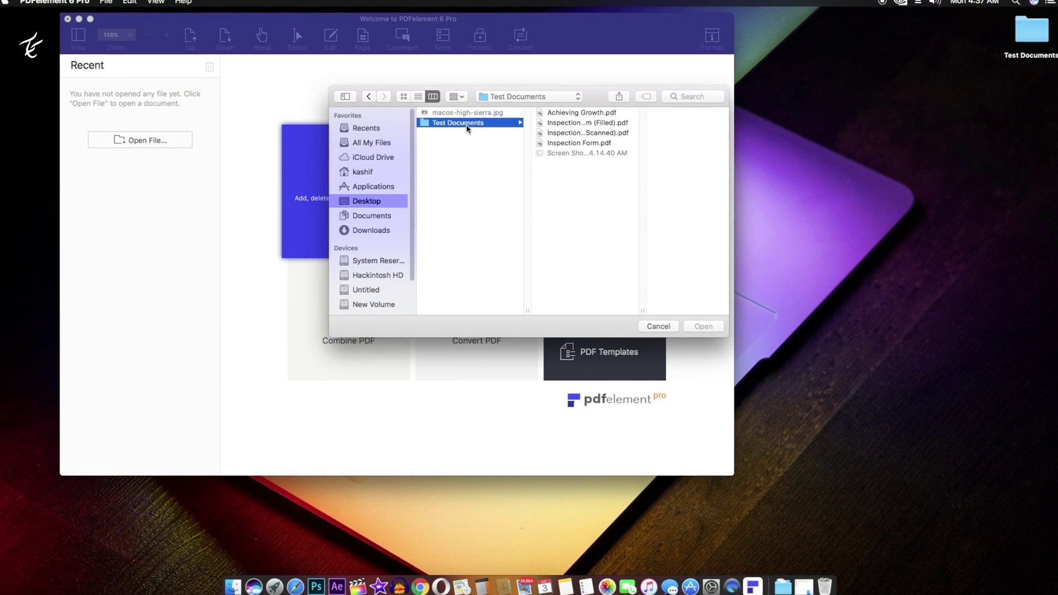
click(595, 144)
double_click(595, 144)
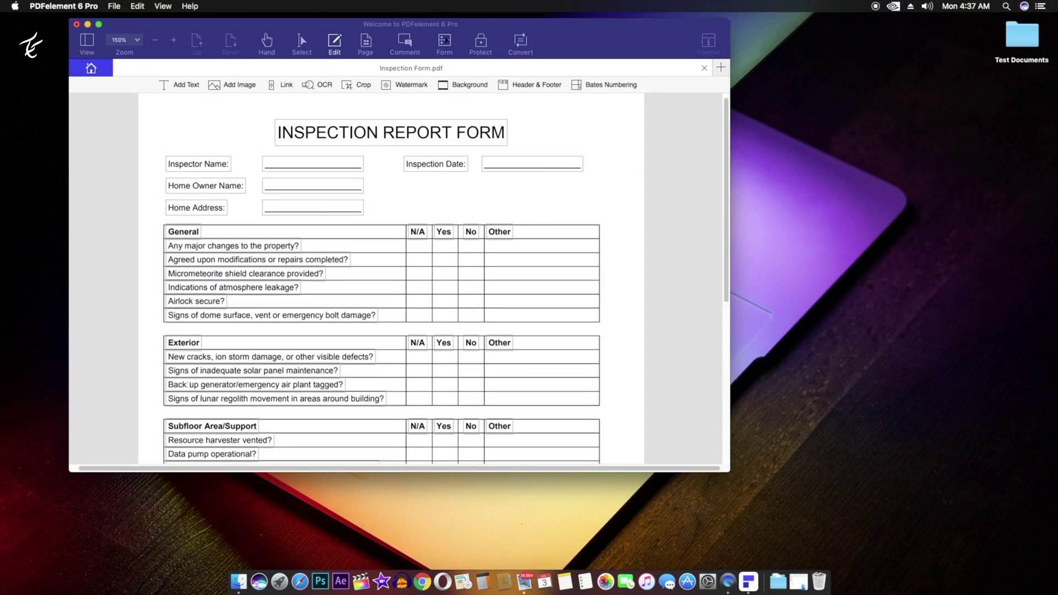
- Run Form Field Recognition on Inspection Form.pdf and select the Inspector Name text field
click(444, 44)
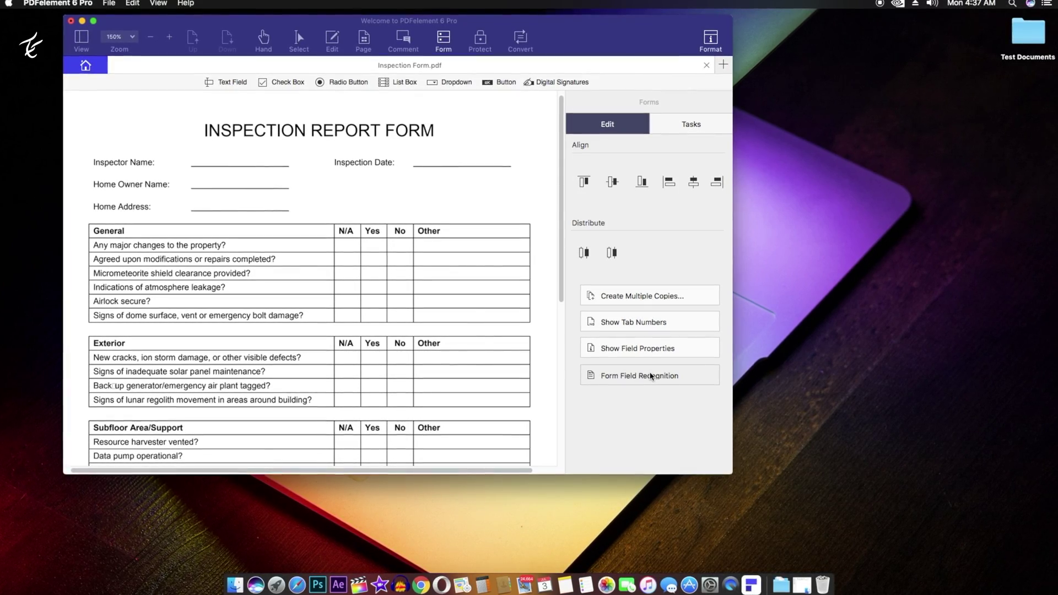
click(619, 376)
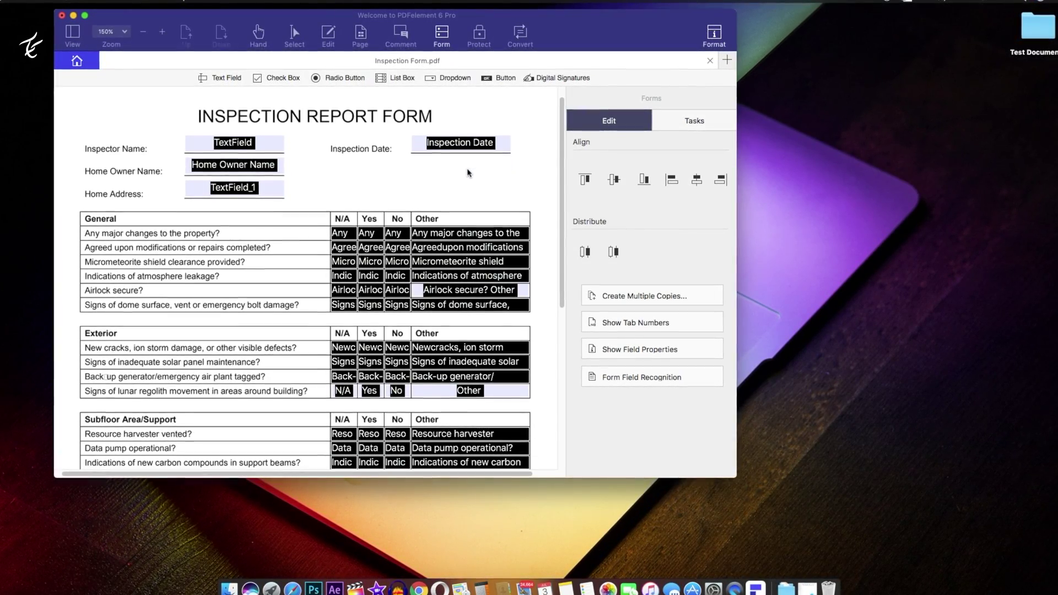
scroll(491, 146, down, 1)
mouse_move(563, 126)
mouse_down()
mouse_move(580, 300)
mouse_move(560, 101)
mouse_up()
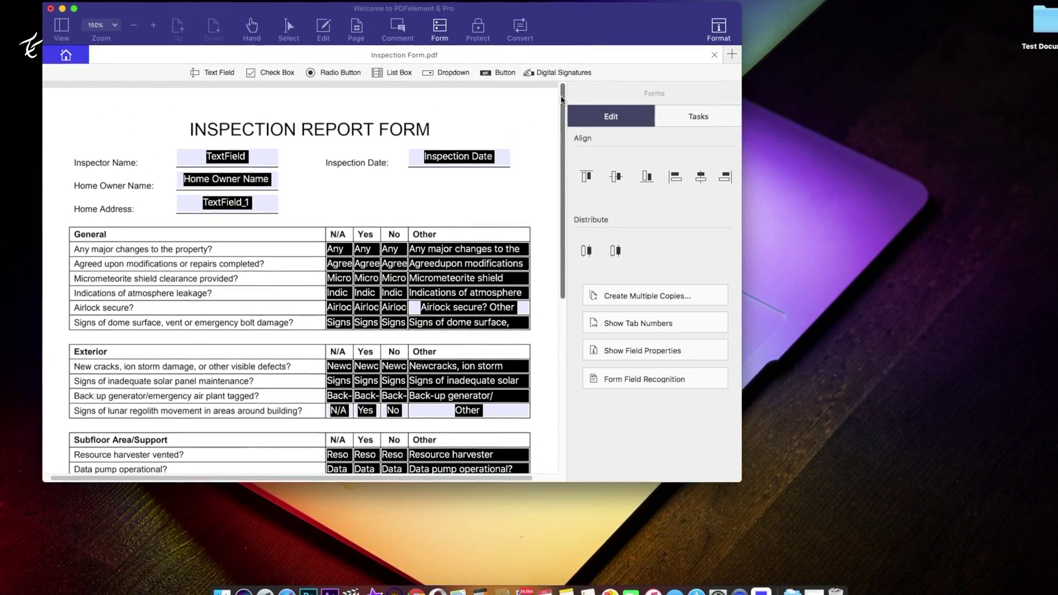
click(237, 161)
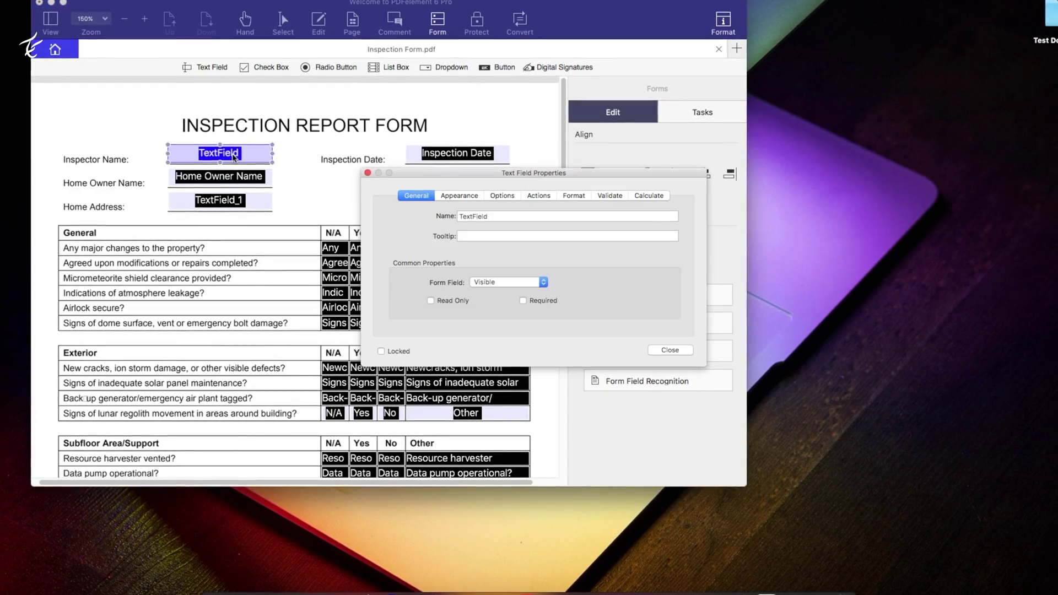
- Rename the Inspector Name and Home Owner Name fields to the respective people's names
double_click(507, 216)
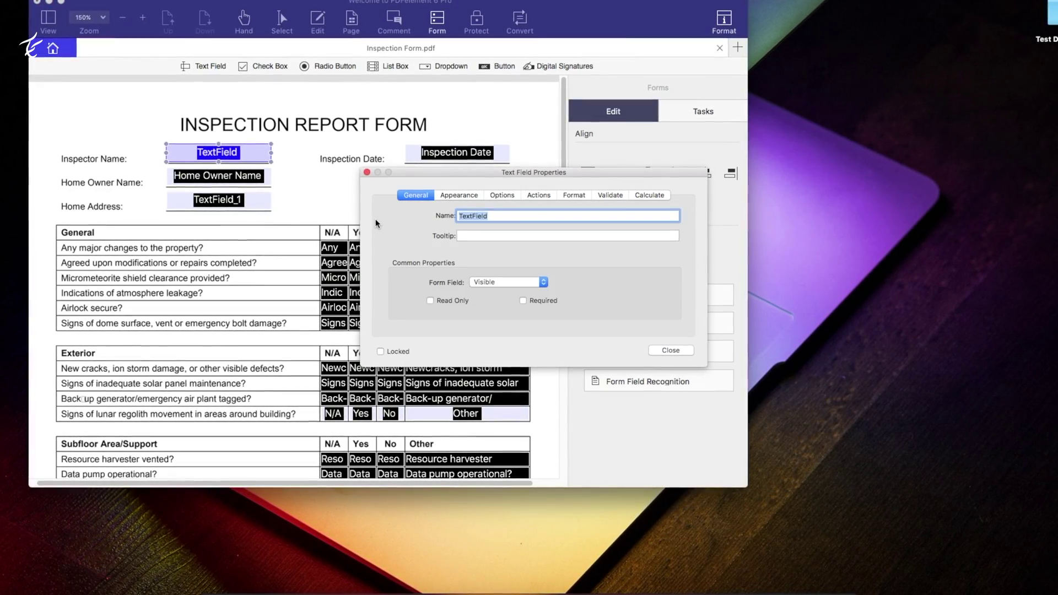
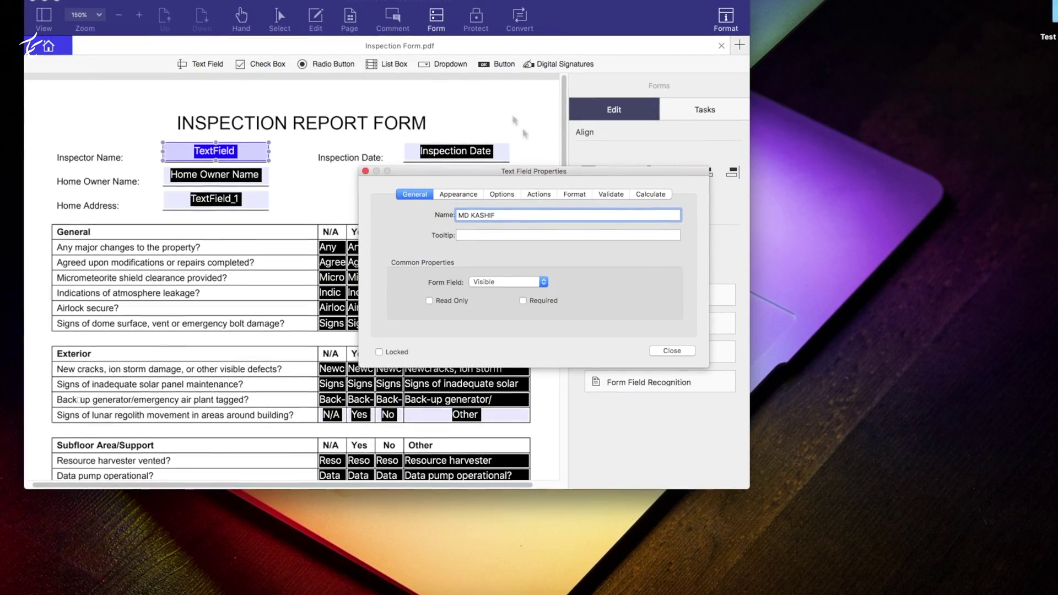
click(672, 350)
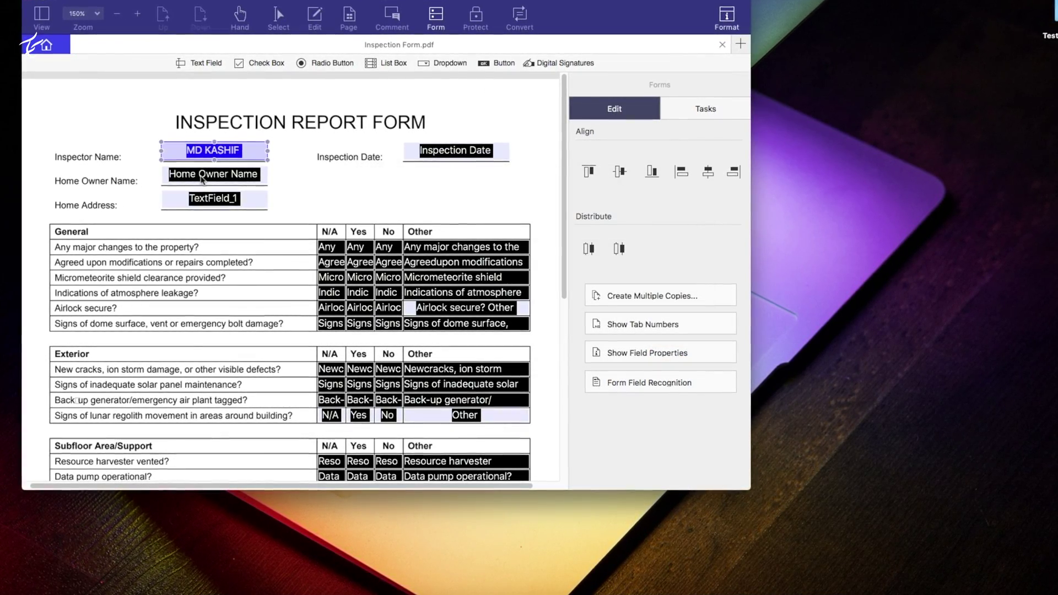
click(196, 179)
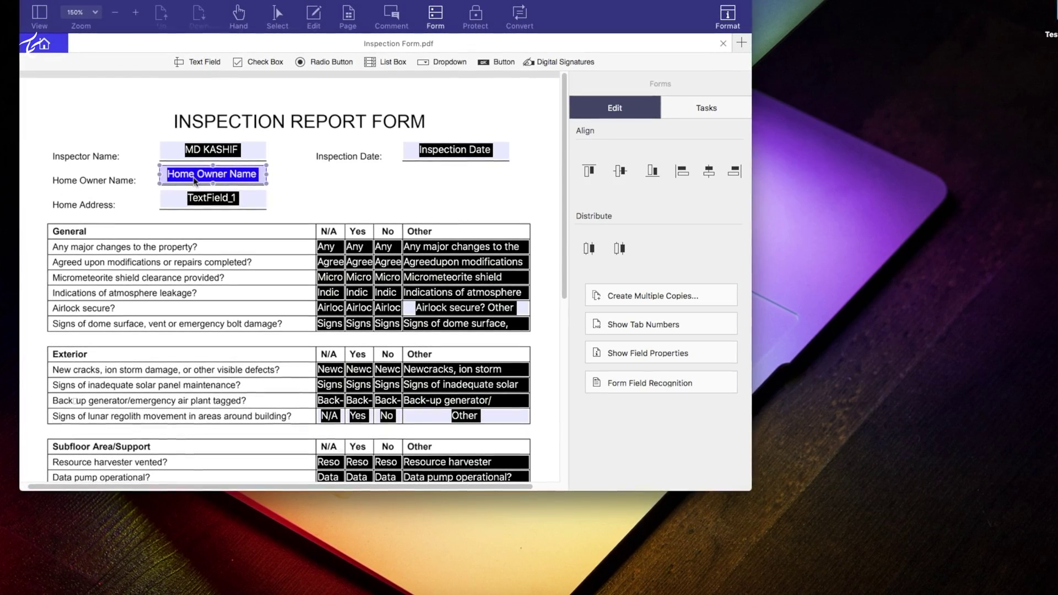
double_click(195, 181)
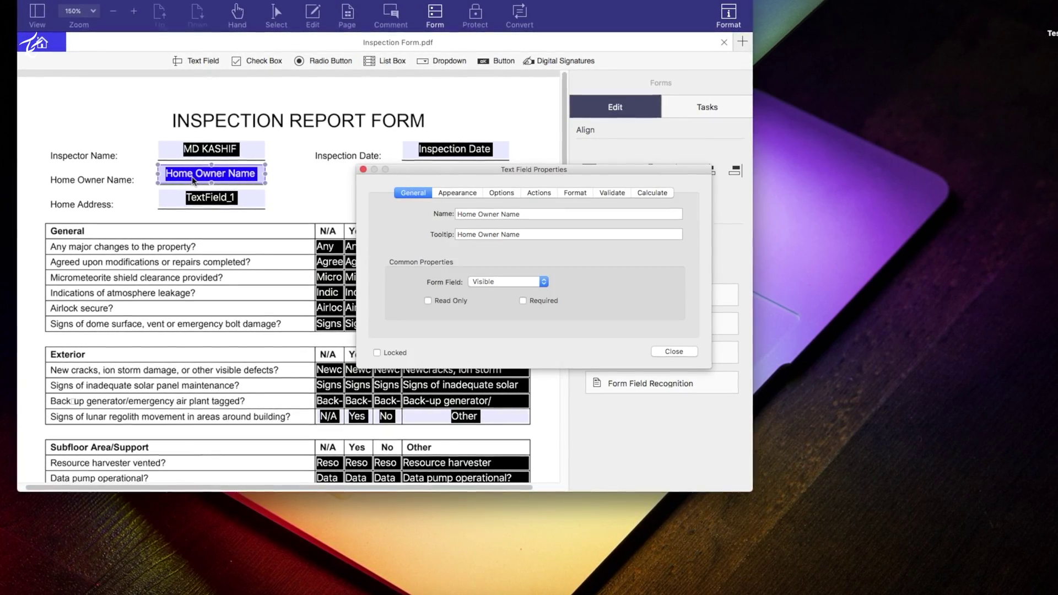
key(Tab)
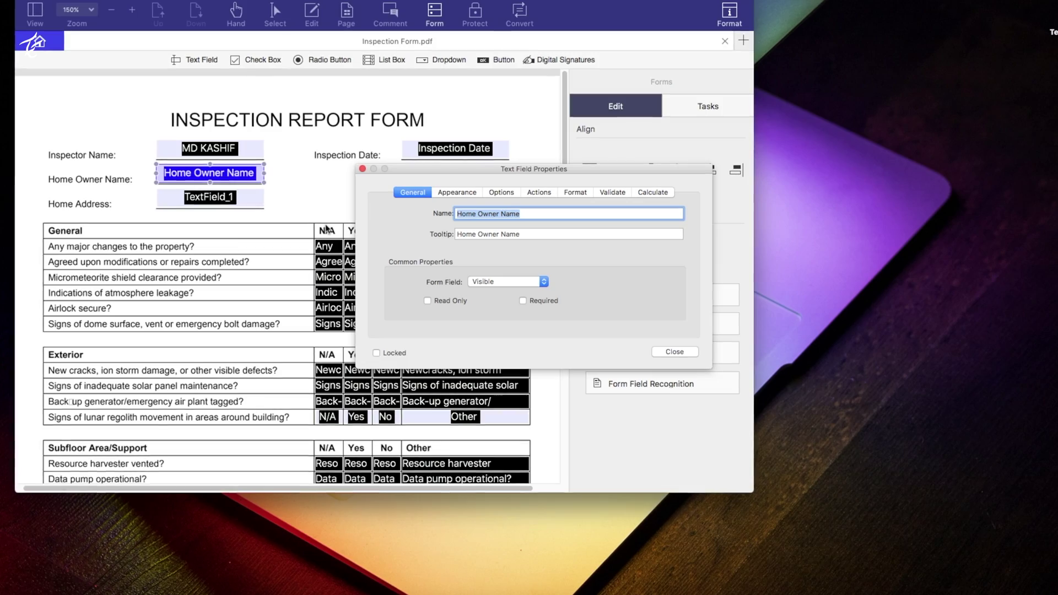
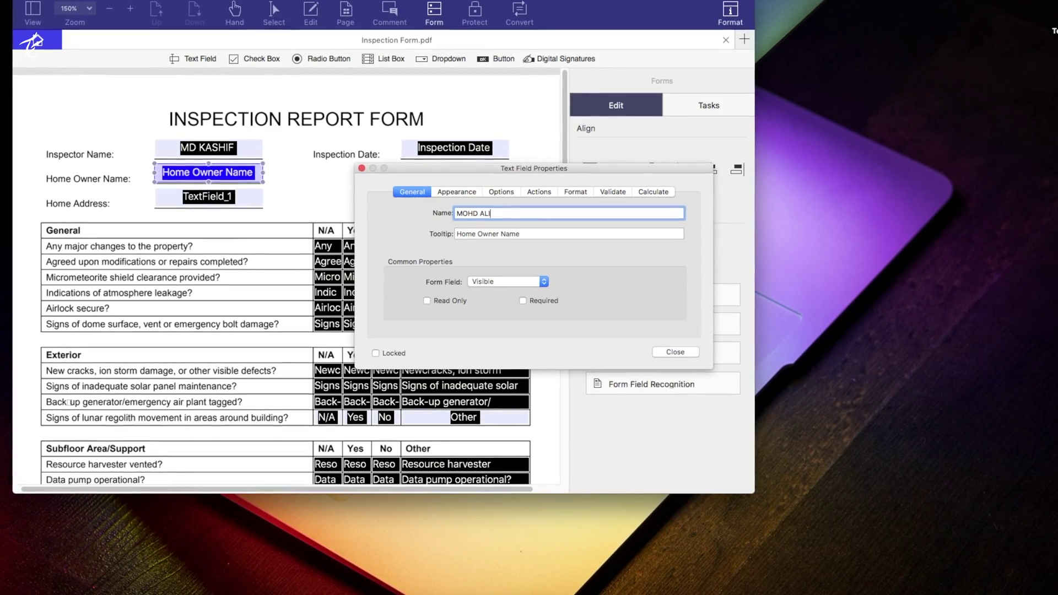
click(683, 353)
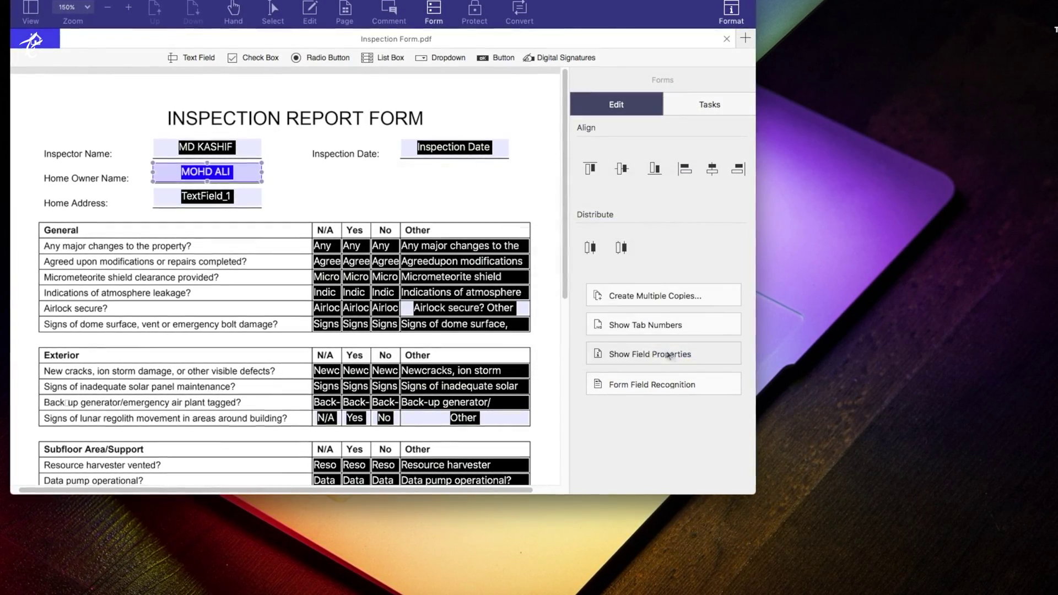
- Rename the Home Address field from TextField_1 to DELHI
double_click(193, 196)
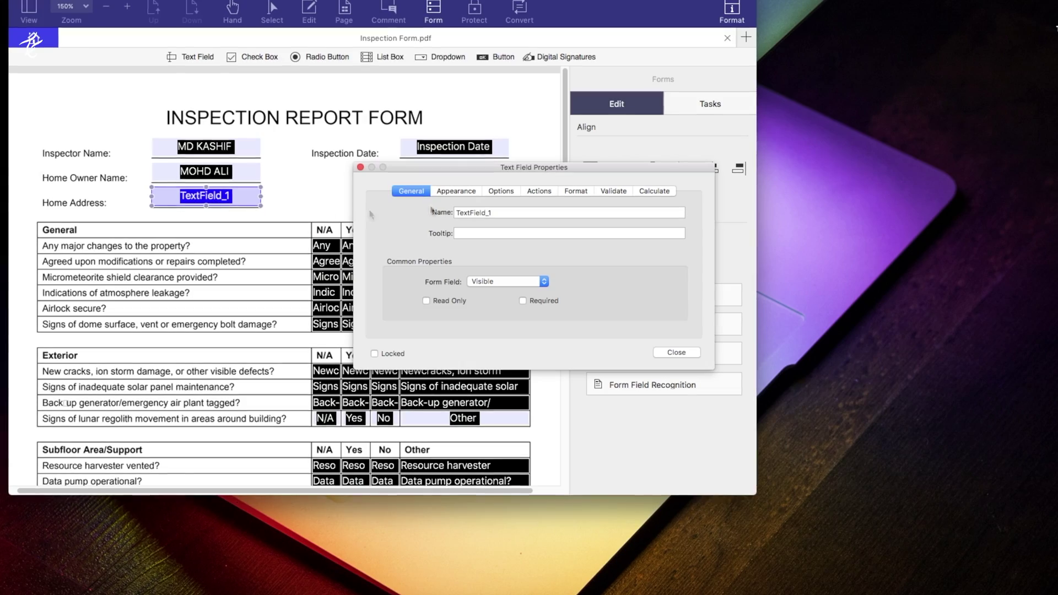
double_click(472, 214)
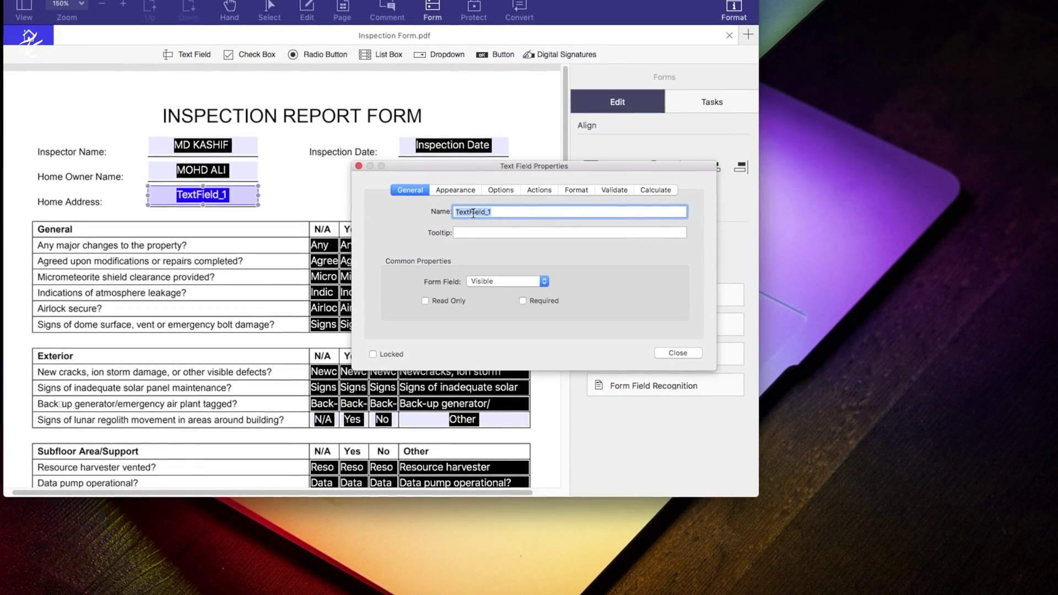
text(DELHI)
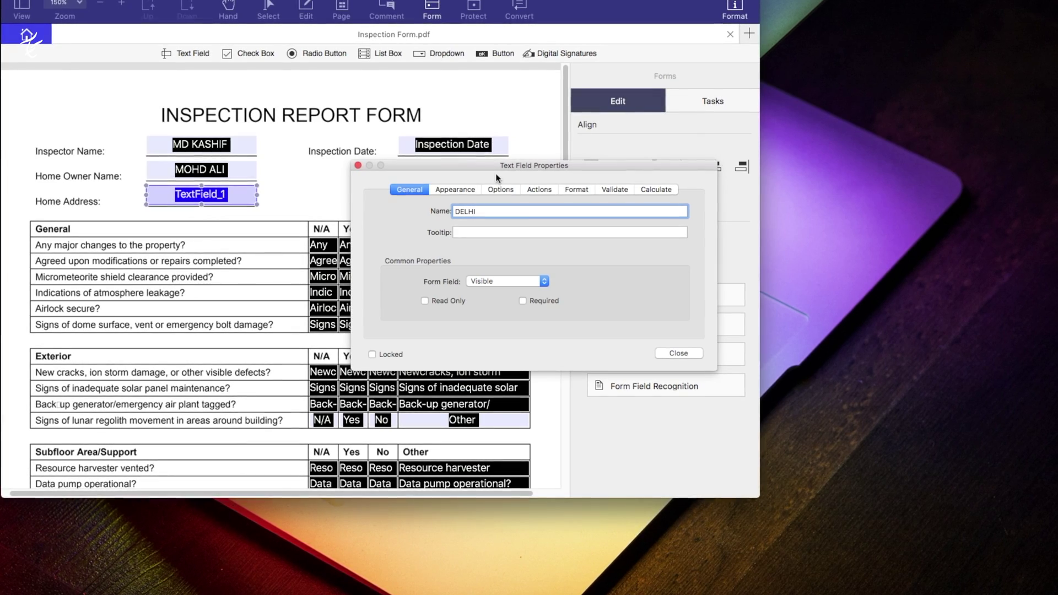
click(679, 353)
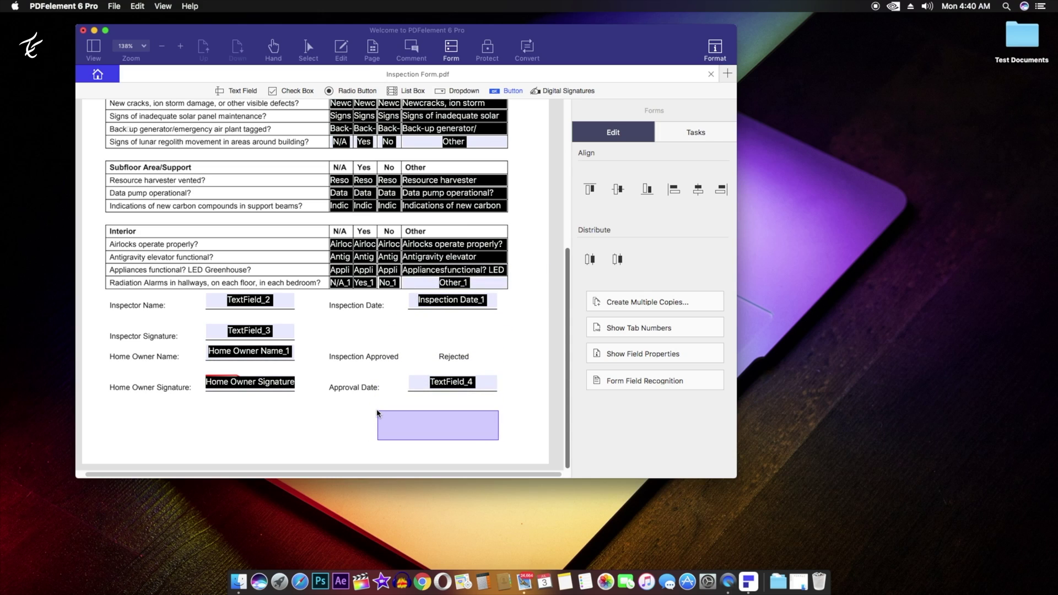
- Place three buttons in a row beneath the Approval Date and signature fields
click(378, 413)
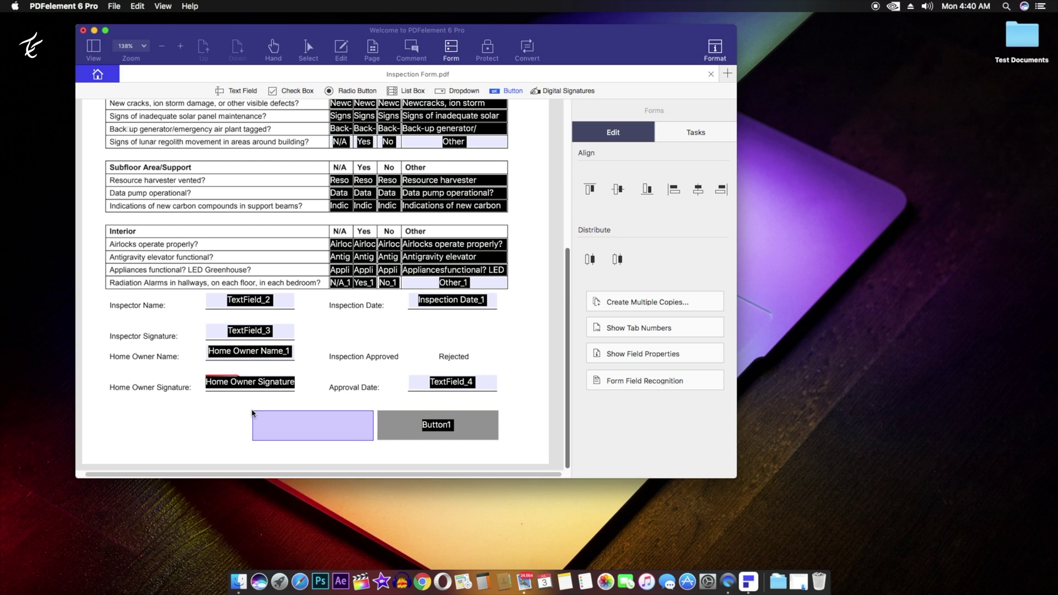
click(252, 413)
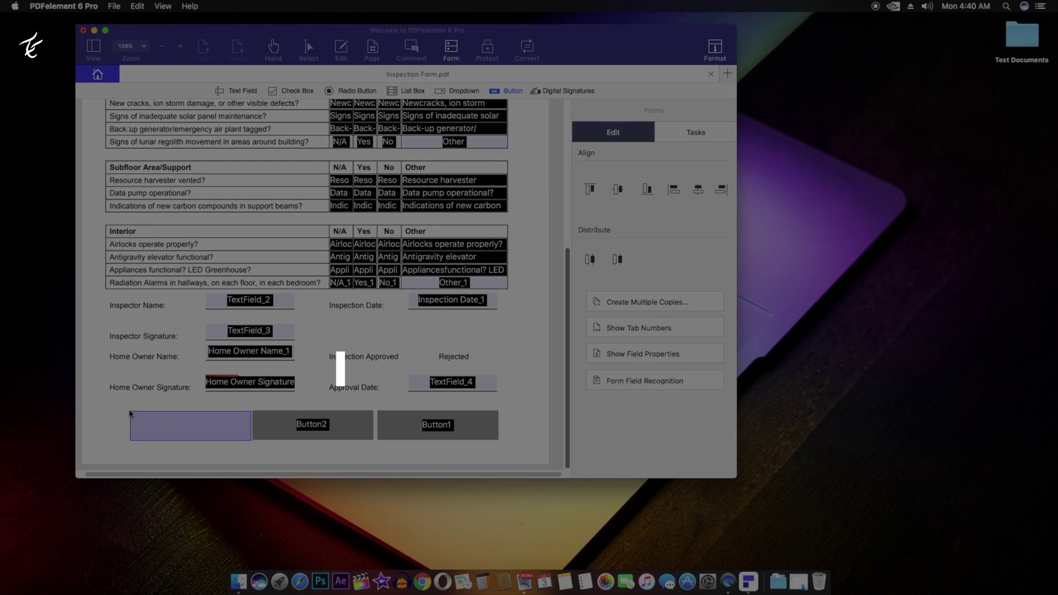
click(129, 412)
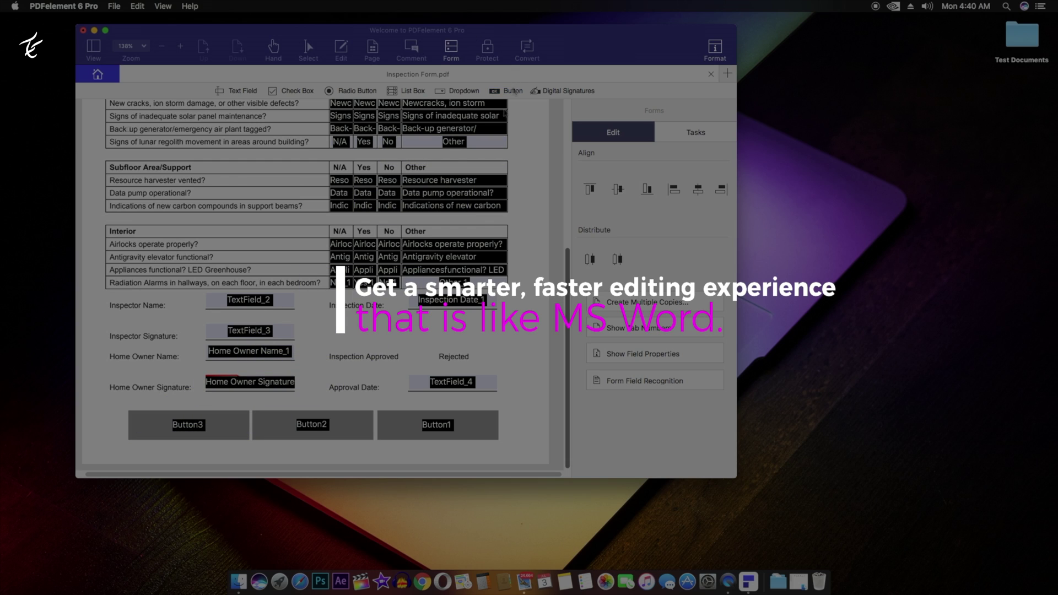
- Rename the left button to SUBSCRIBE and the middle button to LIKE
double_click(181, 425)
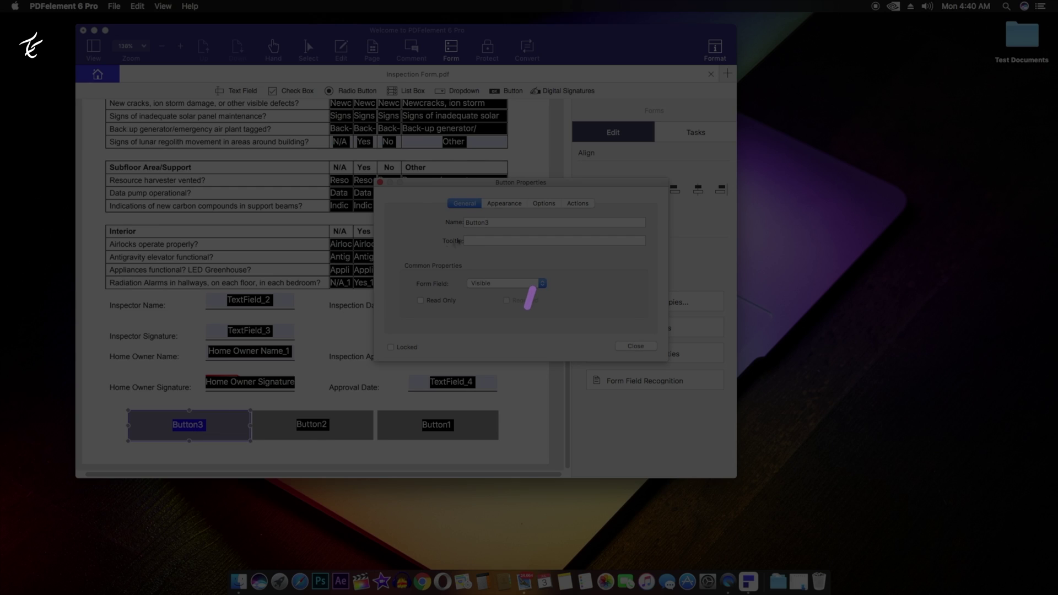
double_click(491, 222)
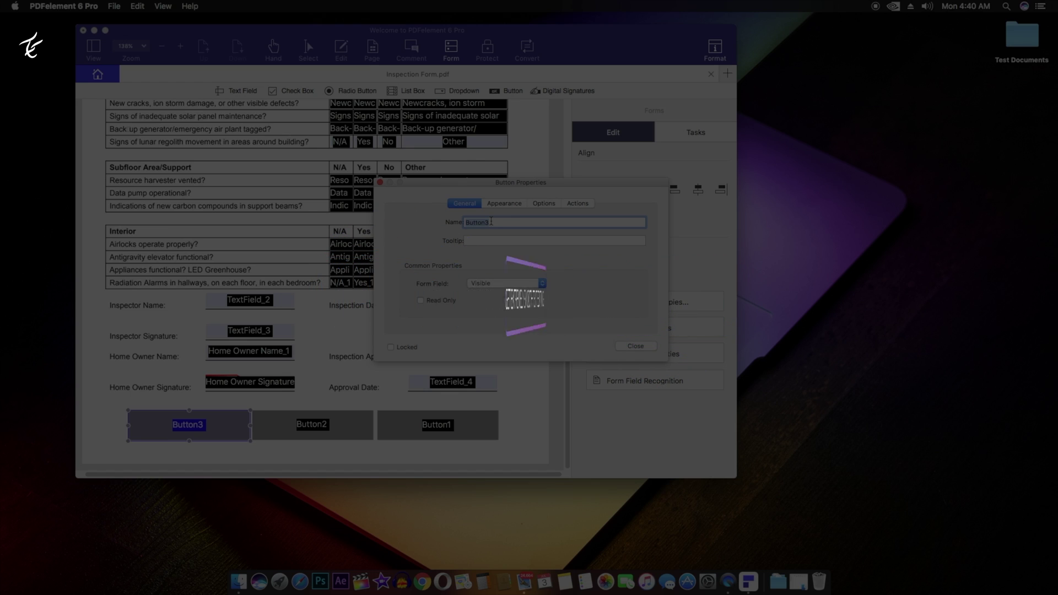
text(SUBSCRIBE)
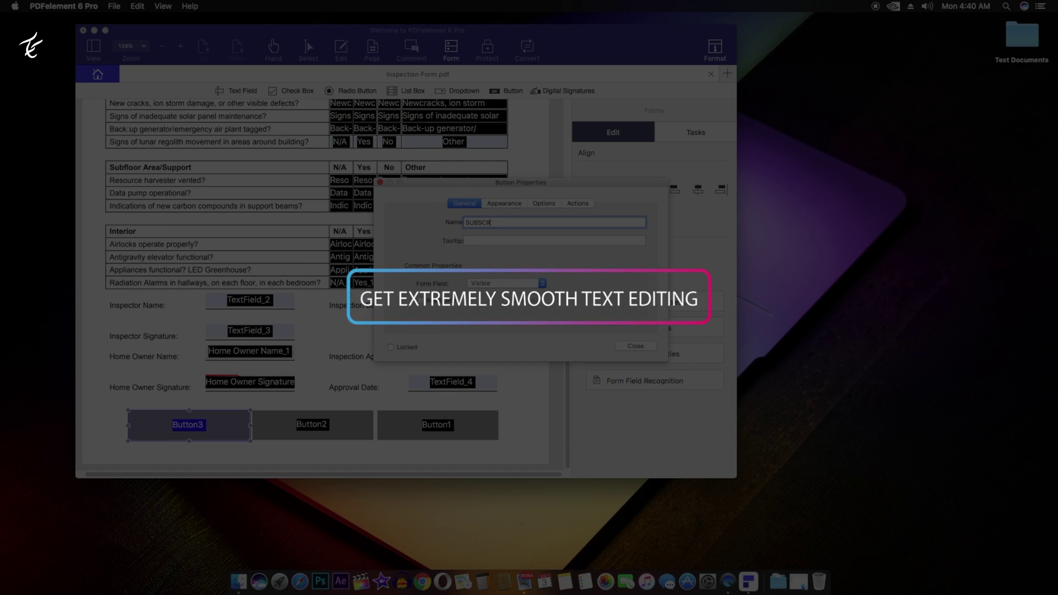
click(636, 346)
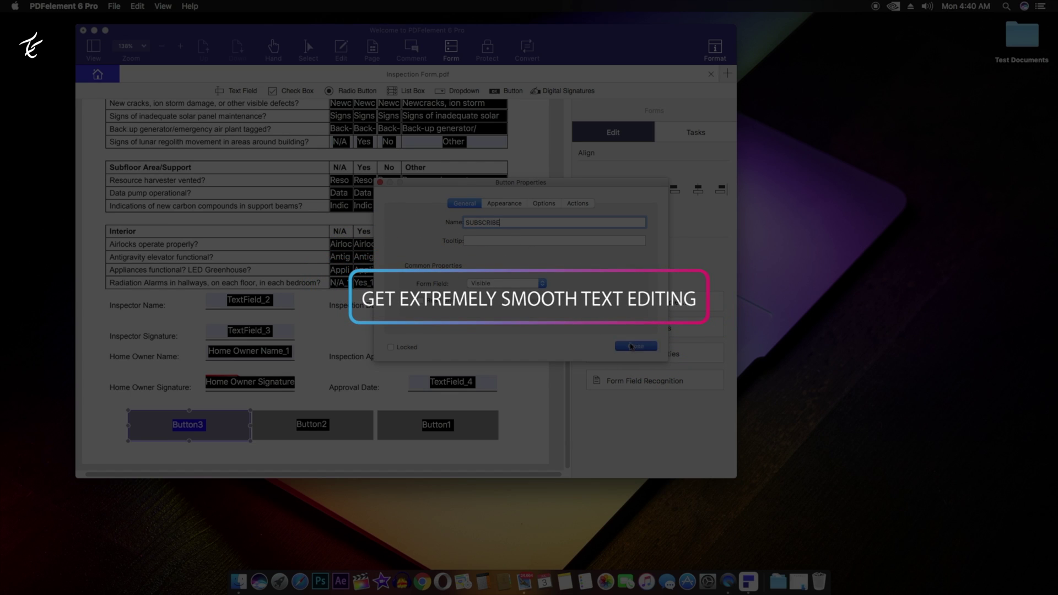
click(324, 428)
double_click(323, 428)
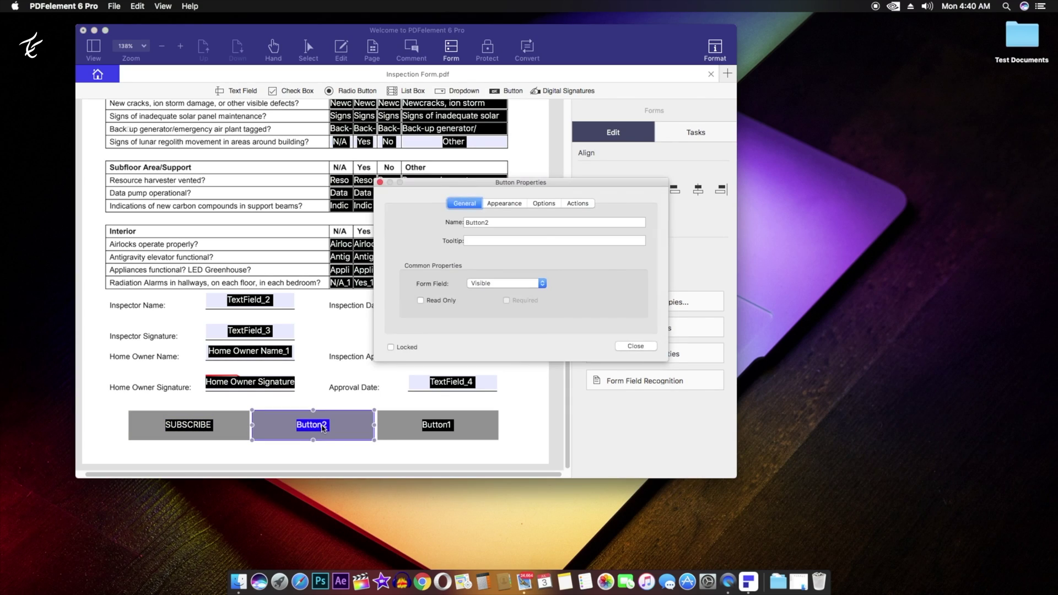
double_click(514, 223)
text(Li)
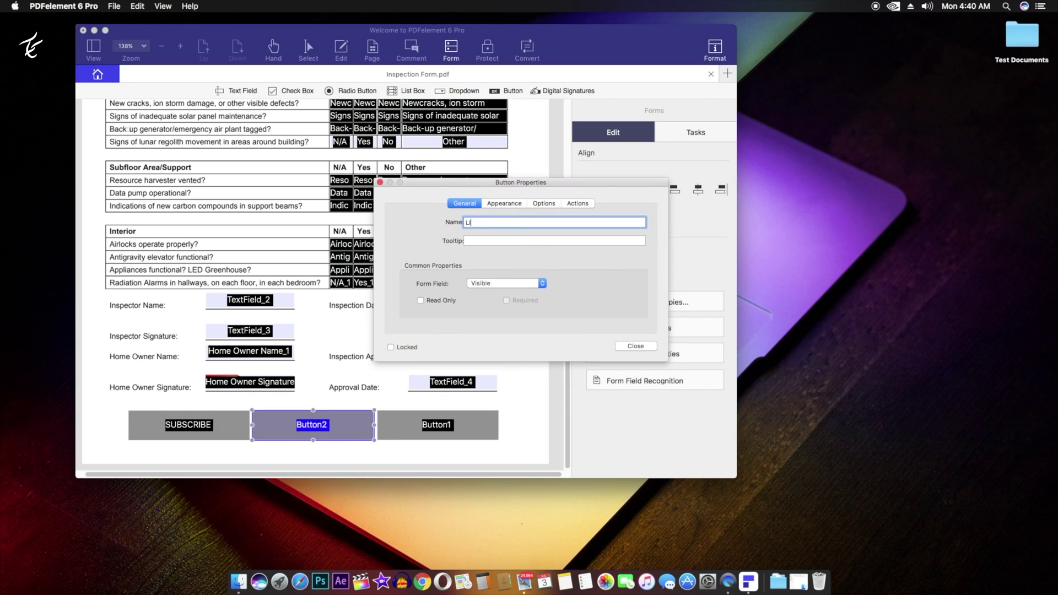
click(635, 347)
- Rename the right button to SHARE and deselect it
double_click(444, 425)
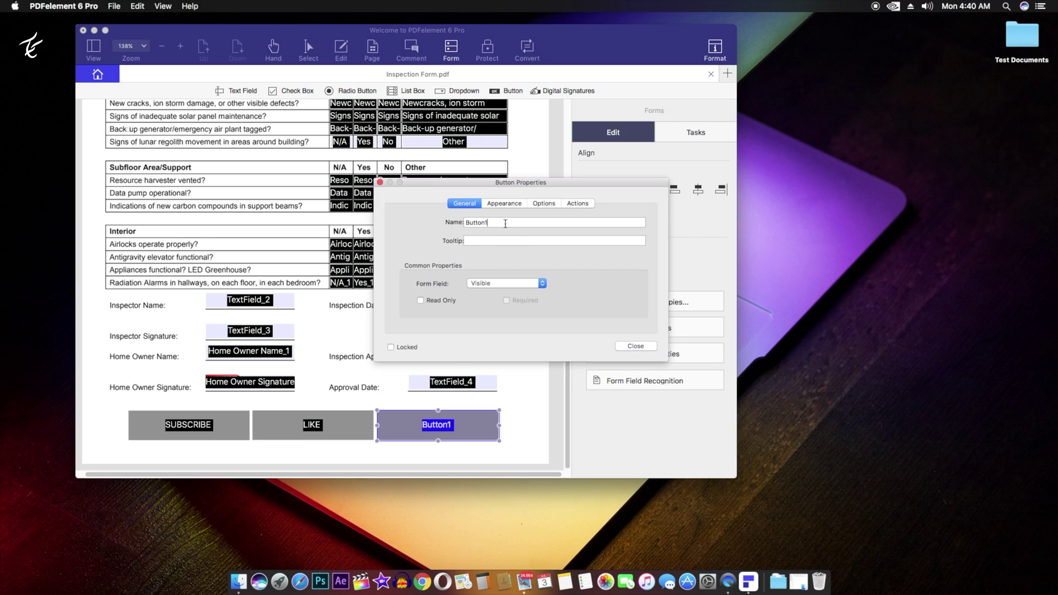
double_click(505, 223)
text(S)
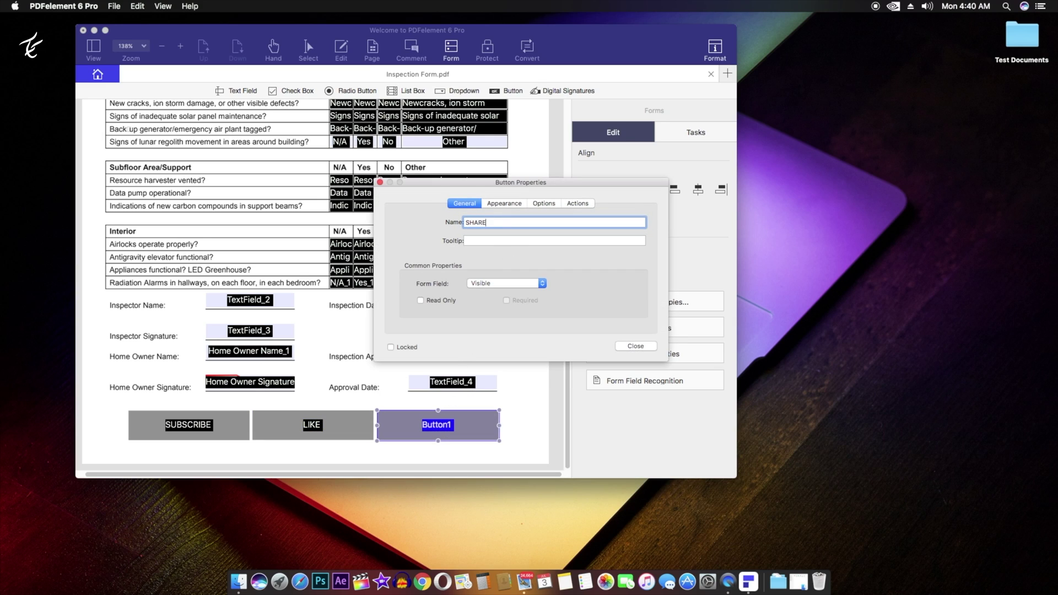
text(HARE)
click(635, 346)
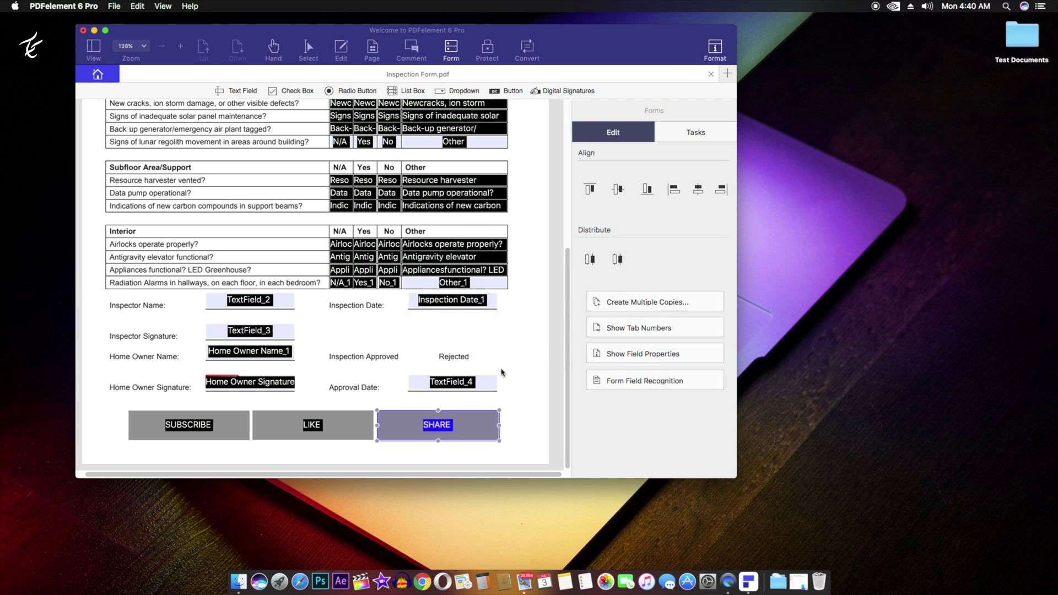
click(525, 381)
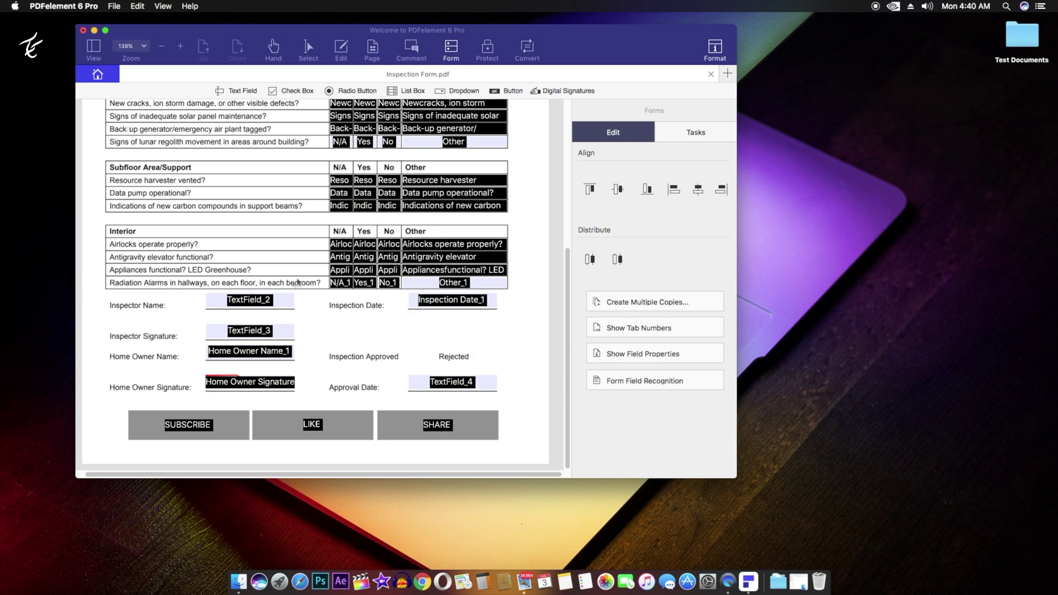
- Place a Check check box left of the SUBSCRIBE button and open its properties
scroll(306, 276, up, 1)
scroll(314, 270, up, 10)
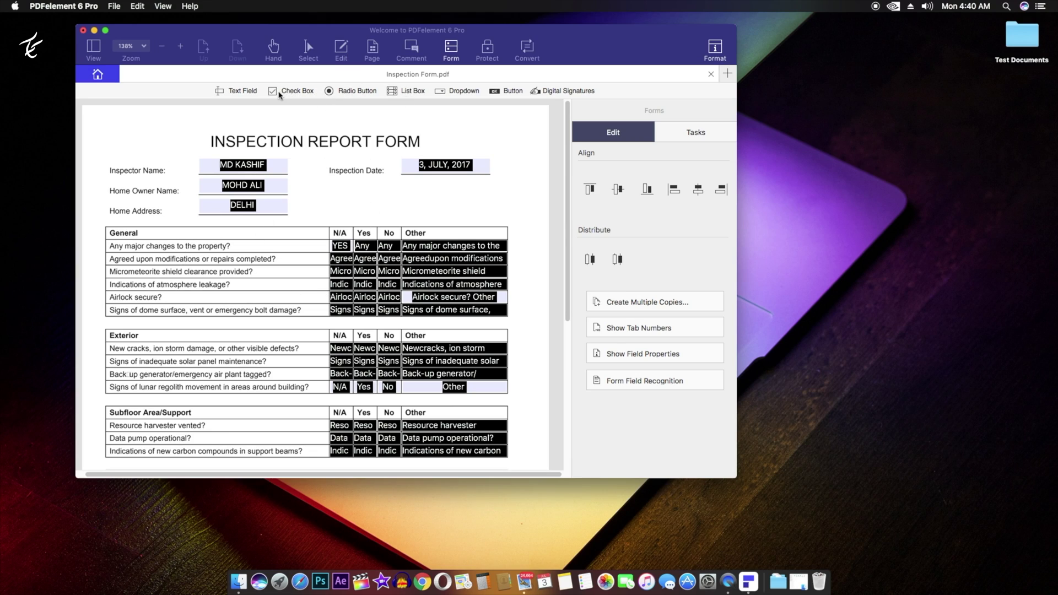
click(280, 95)
scroll(176, 187, down, 10)
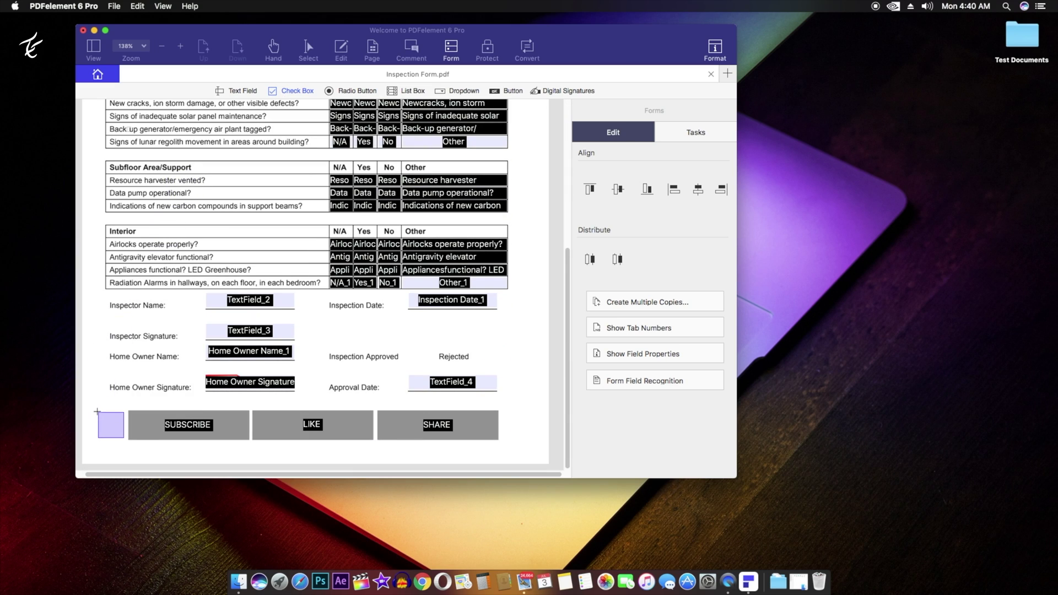
click(99, 414)
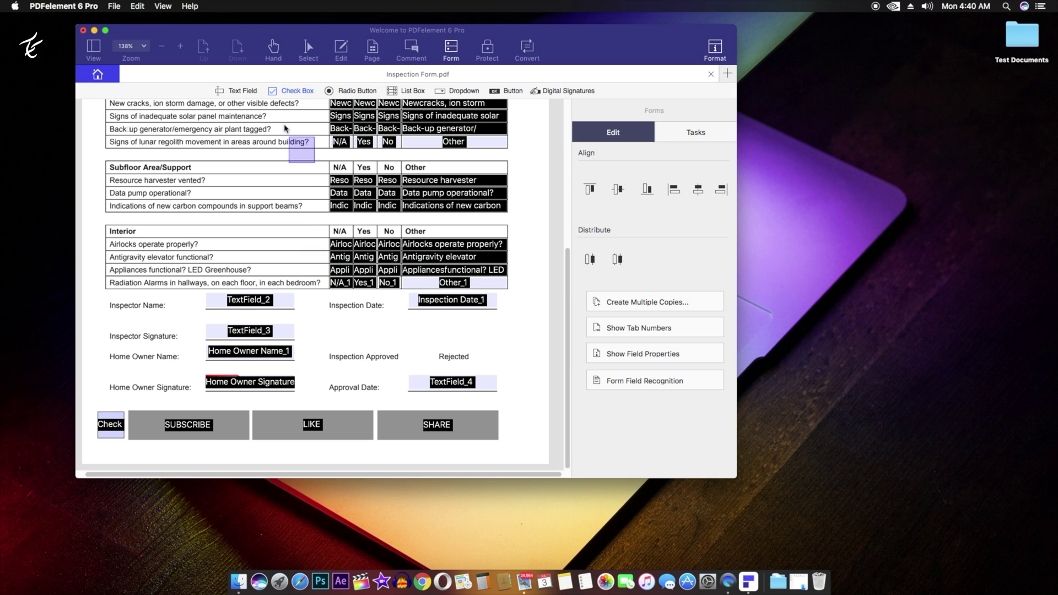
click(113, 425)
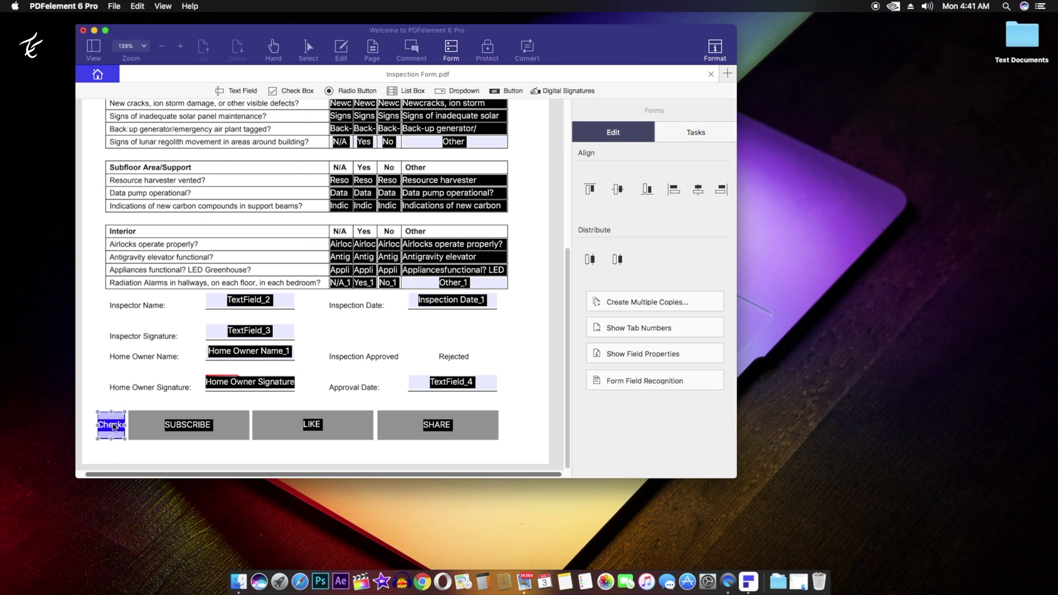
double_click(113, 426)
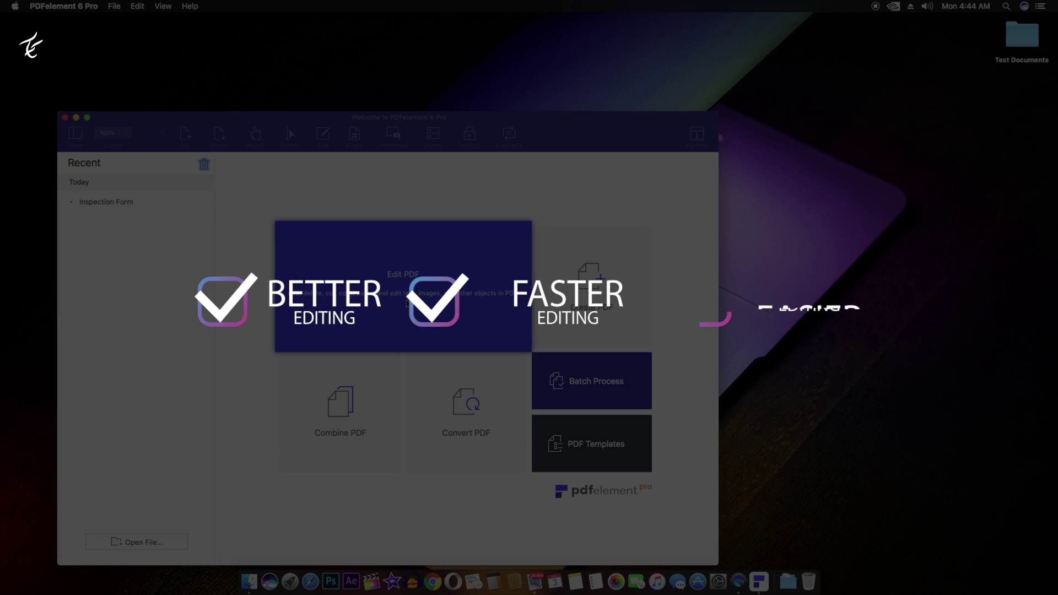
- Open Achieving Growth.pdf for editing and select its headline text
click(408, 292)
double_click(463, 117)
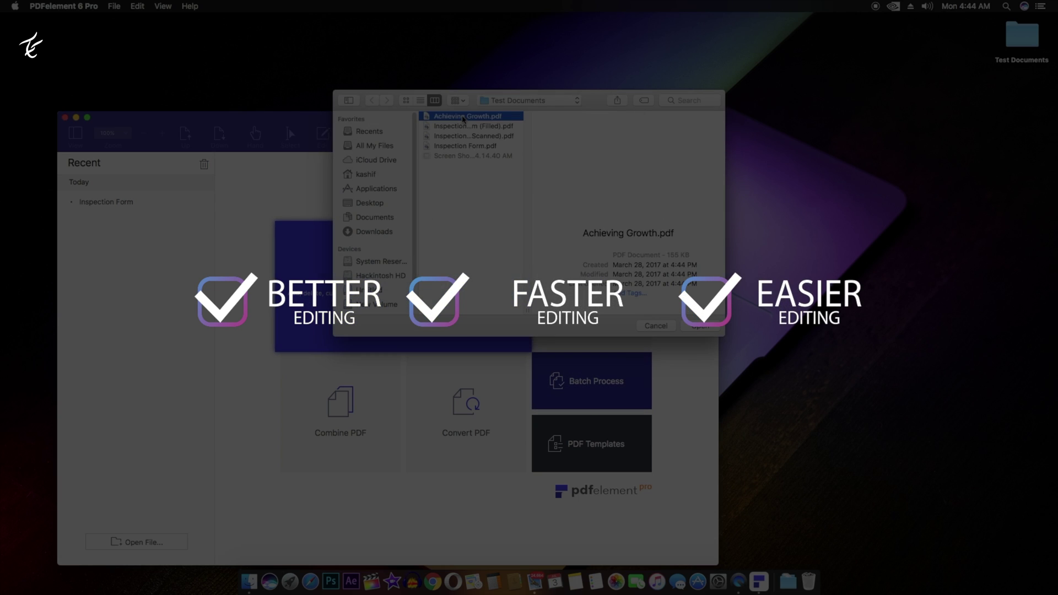
click(351, 219)
drag(354, 219, 211, 168)
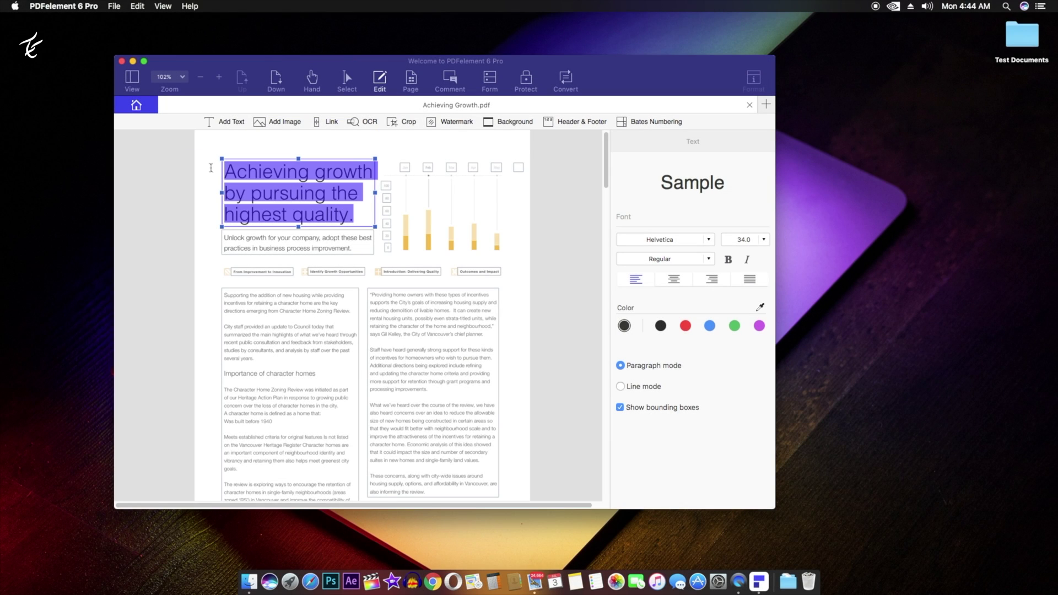
- Retype the headline as 'Subscribe to our channel :)' and begin adding an image
text(SUB)
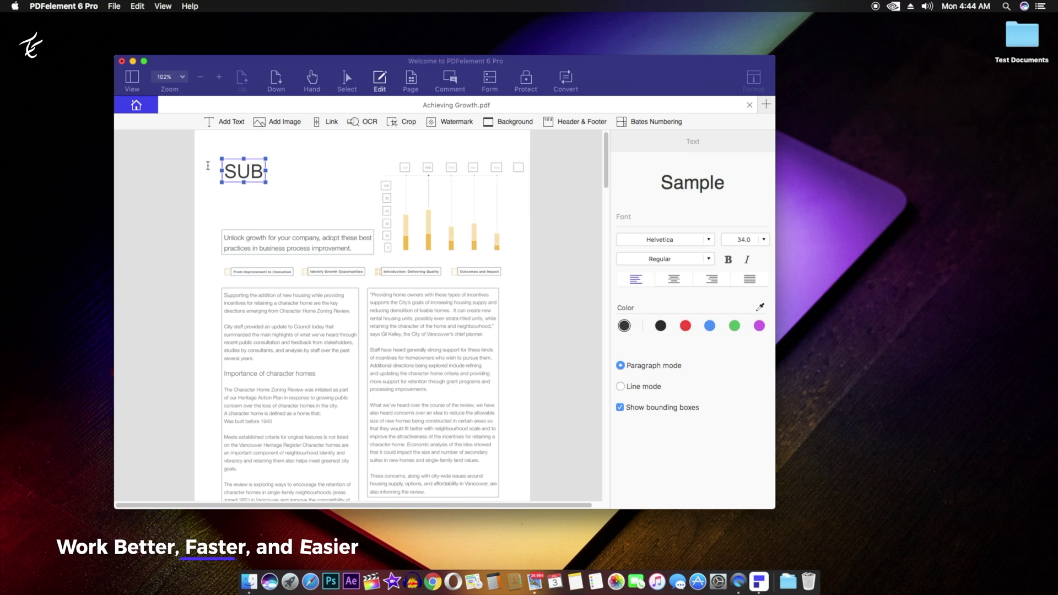
key(BackSpace)
key(BackSpace)
text(uns)
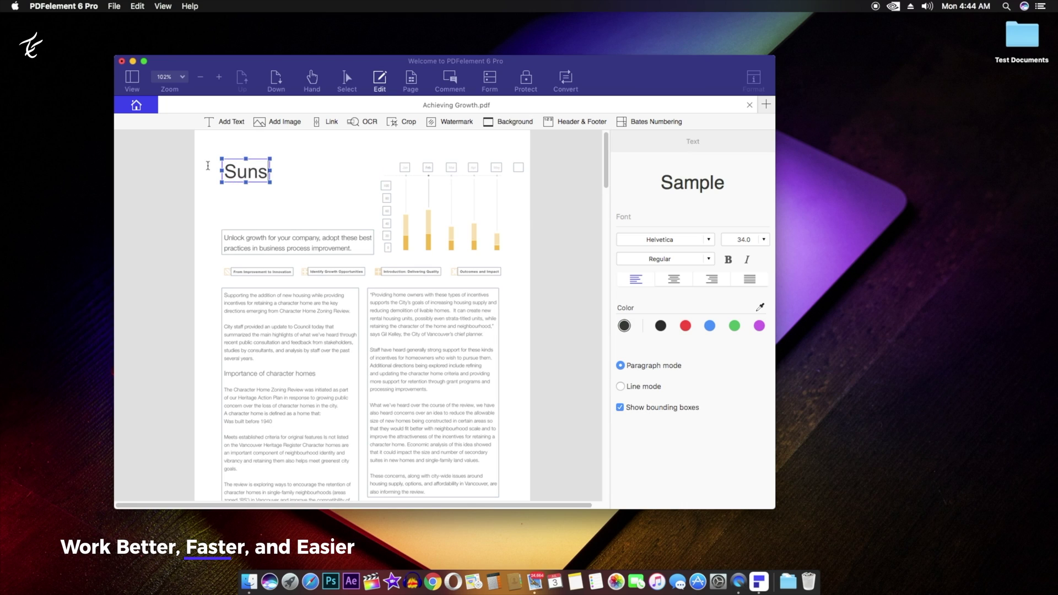
key(BackSpace)
key(BackSpace)
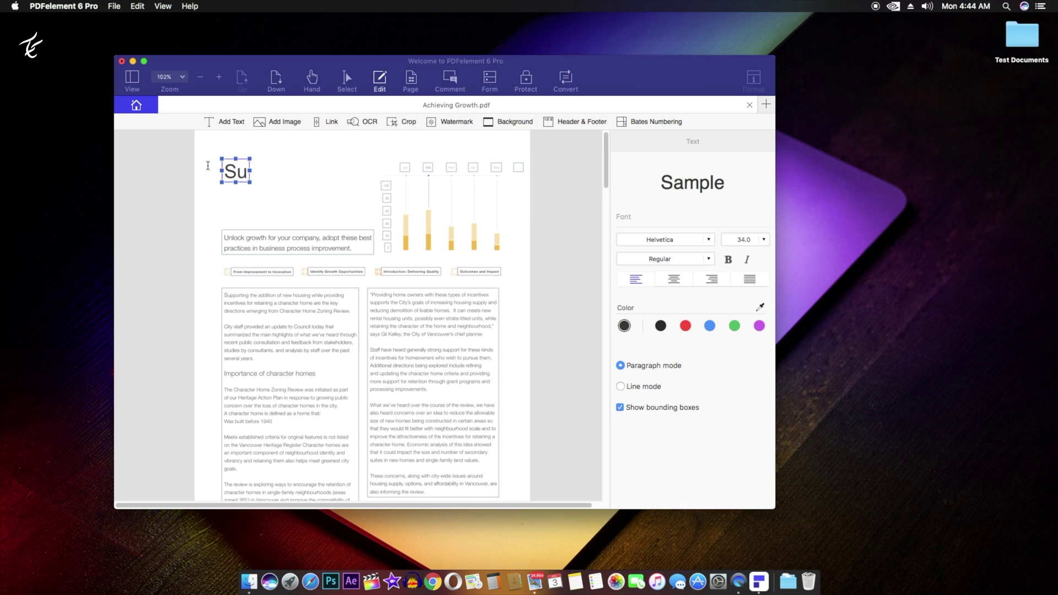
text(bscribe to)
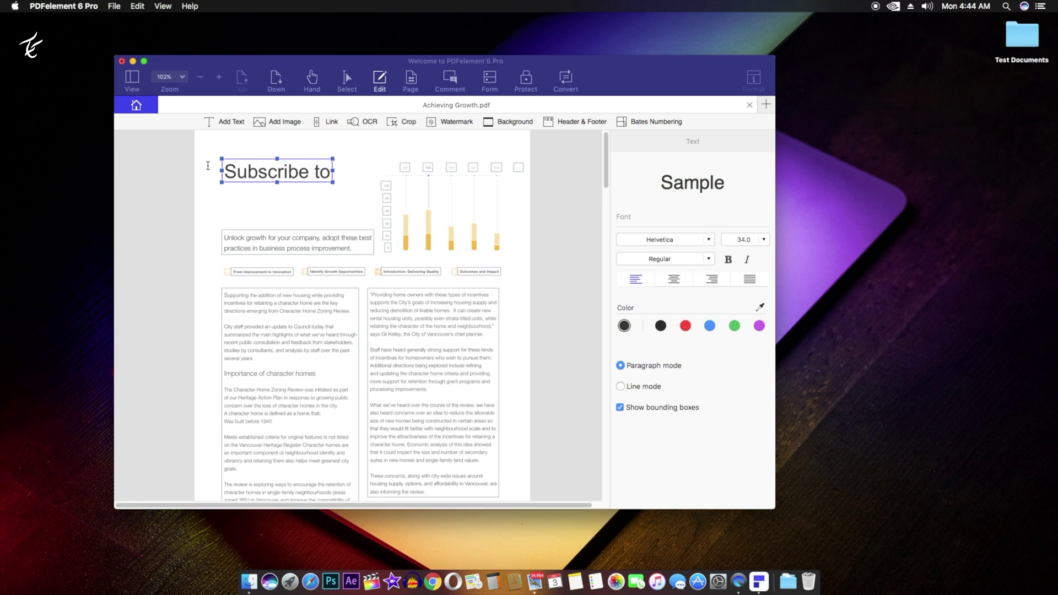
text( our channel)
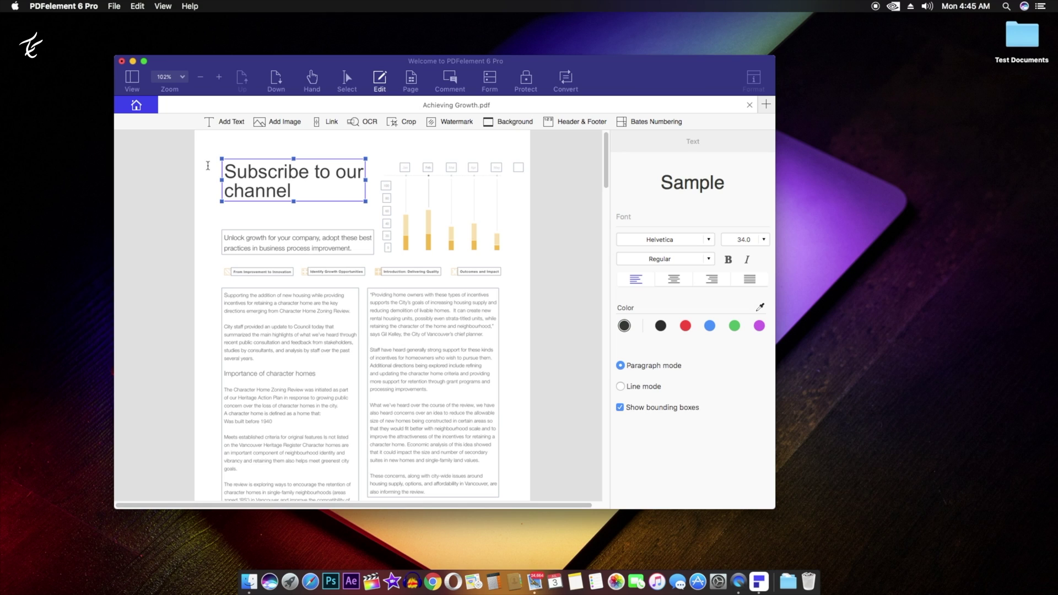
text( :))
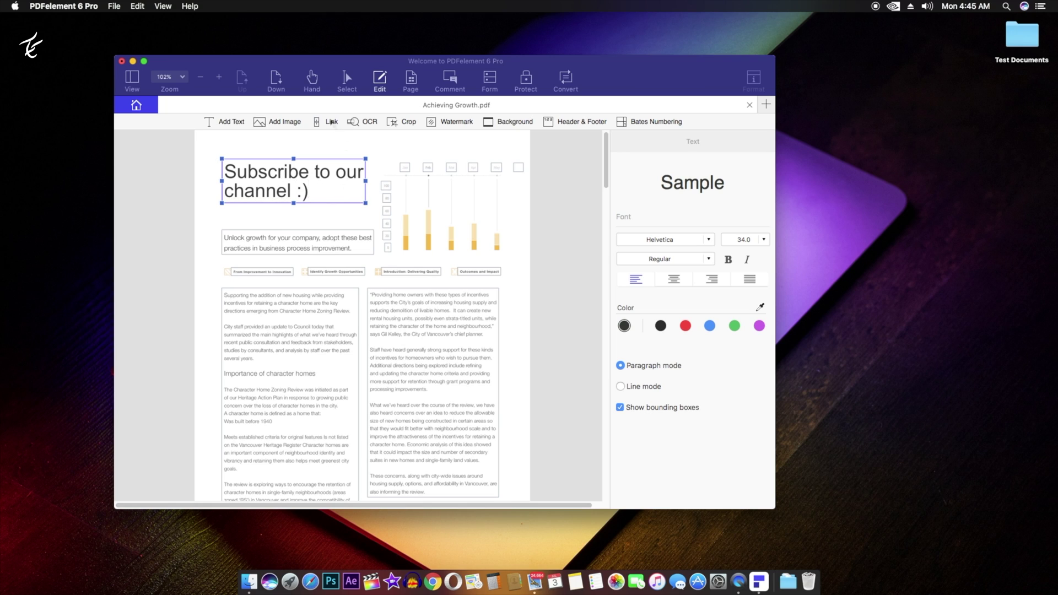
click(331, 123)
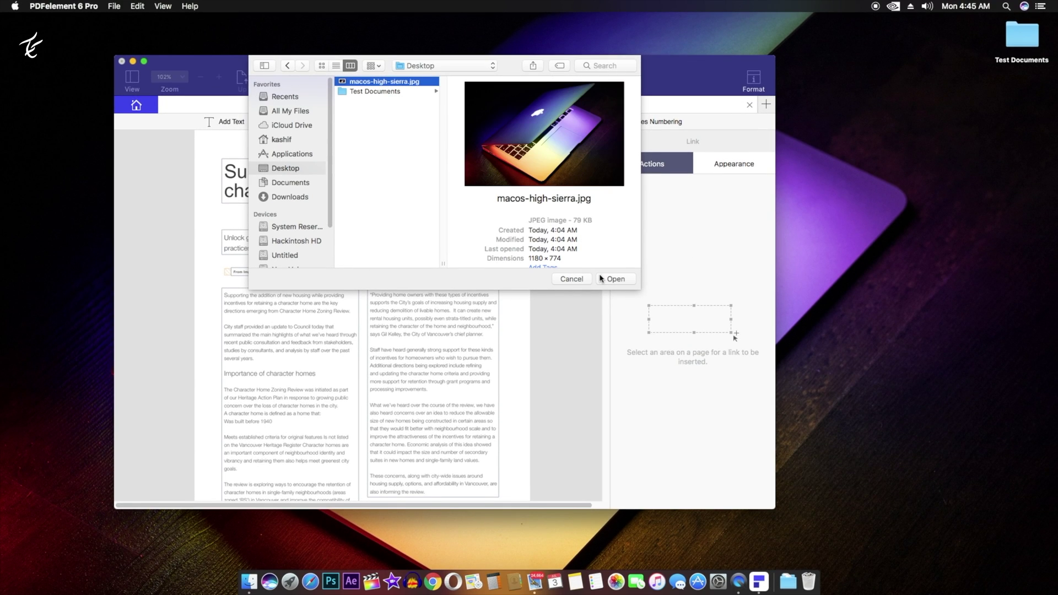
- Insert the macos-high-sierra.jpg photo and move it up onto the top-right chart on page 1
click(615, 279)
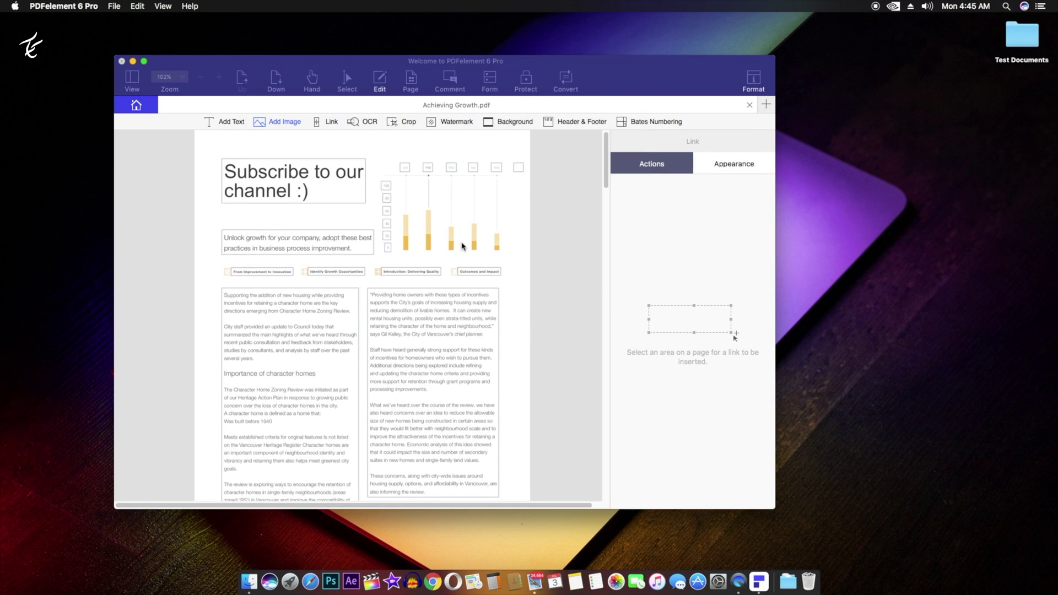
click(448, 311)
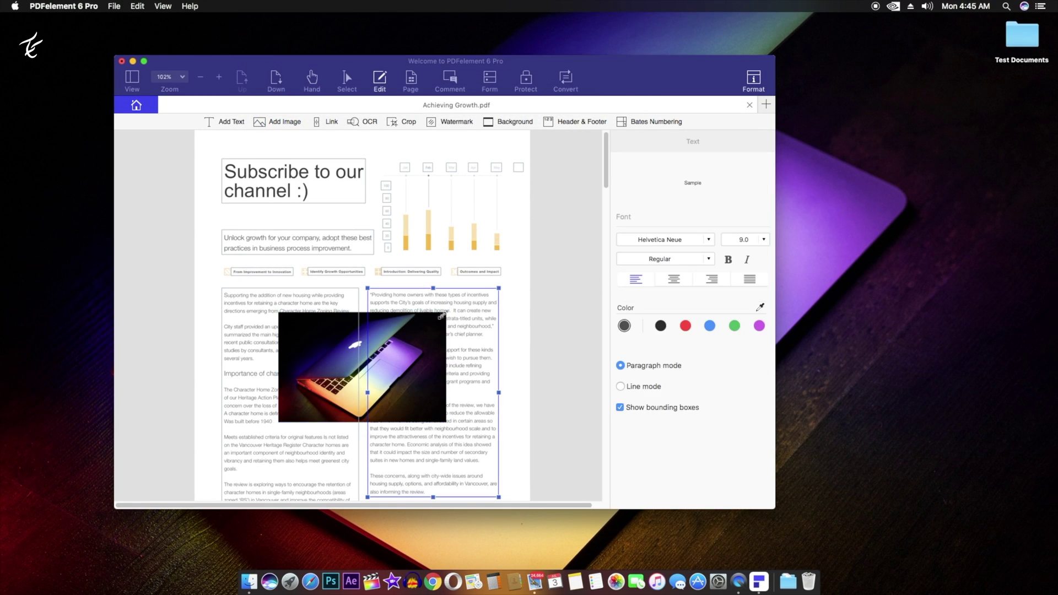
drag(331, 361, 482, 202)
click(496, 168)
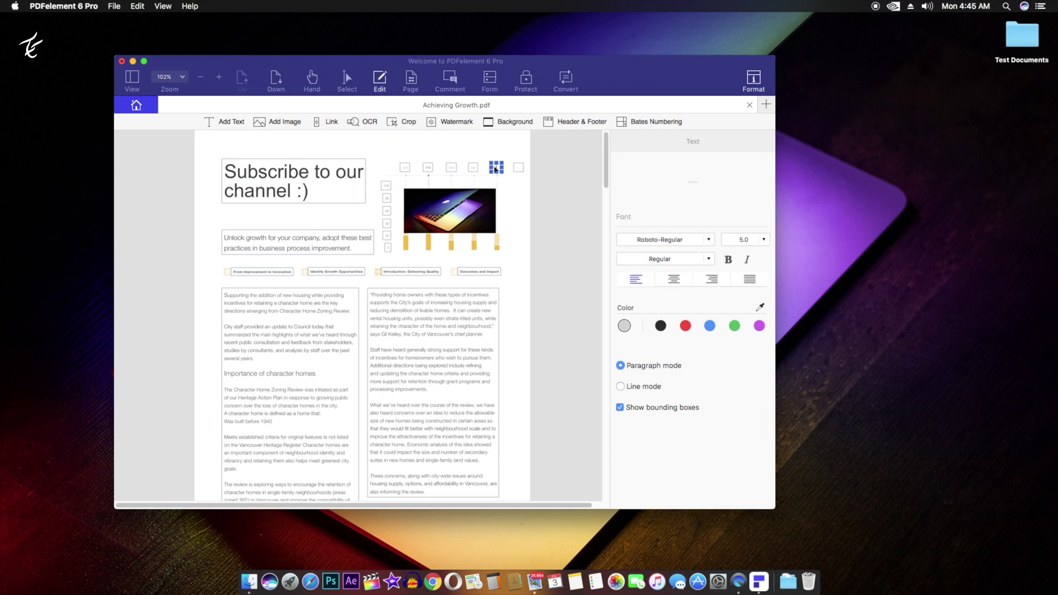
- Select the right-column paragraph and the 'Introduction: Delivering Quality' label in a maximized window
click(448, 298)
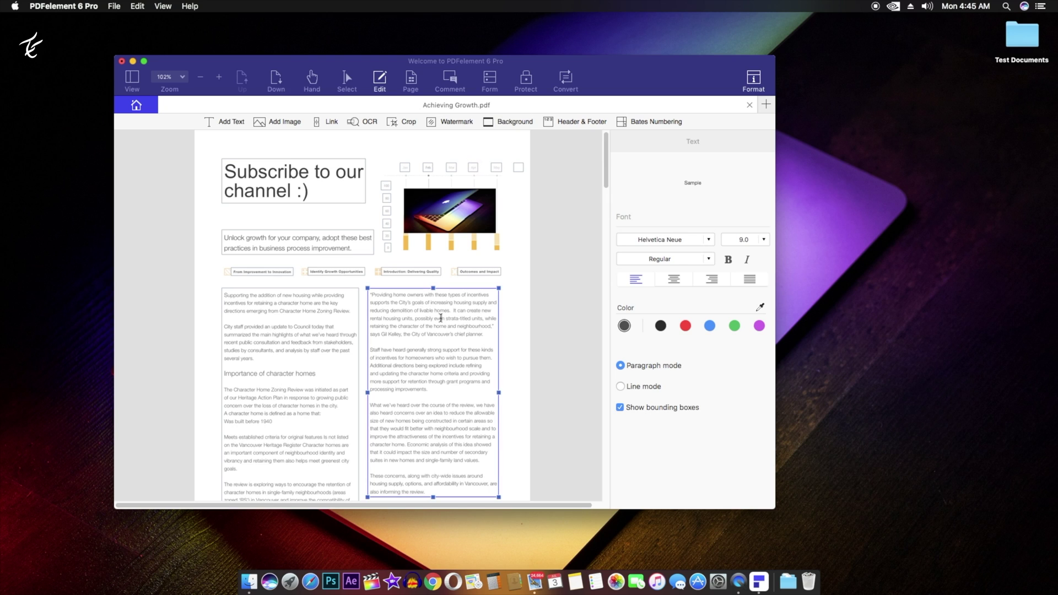
click(423, 272)
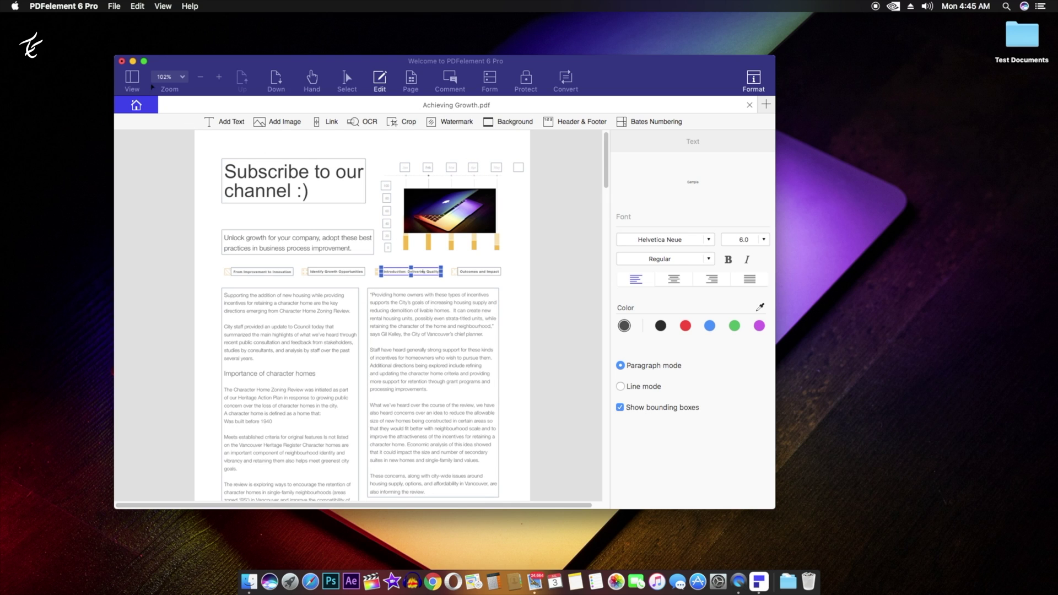
click(144, 62)
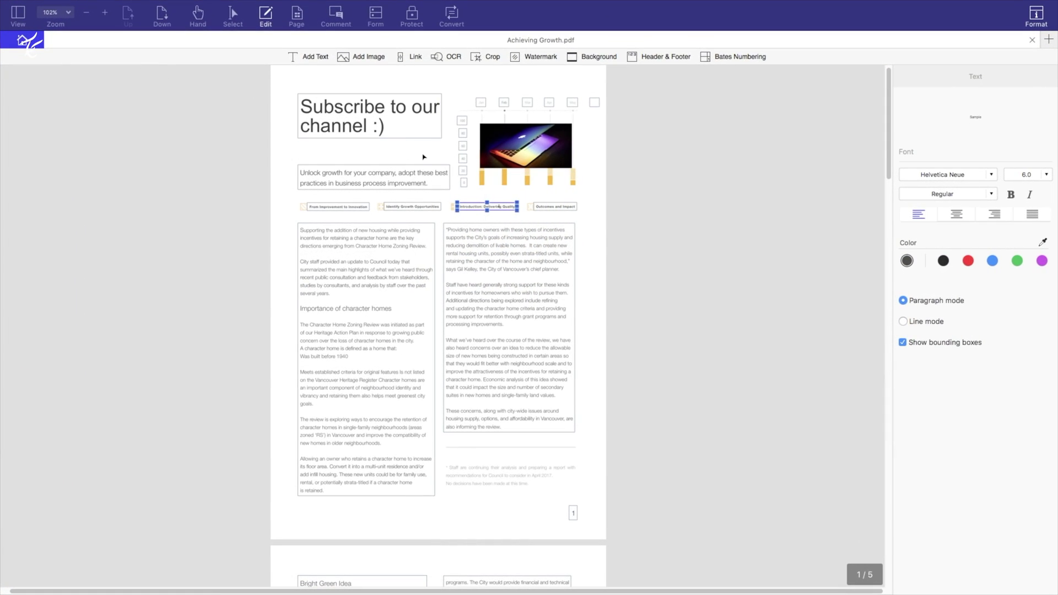
scroll(424, 157, up, 1)
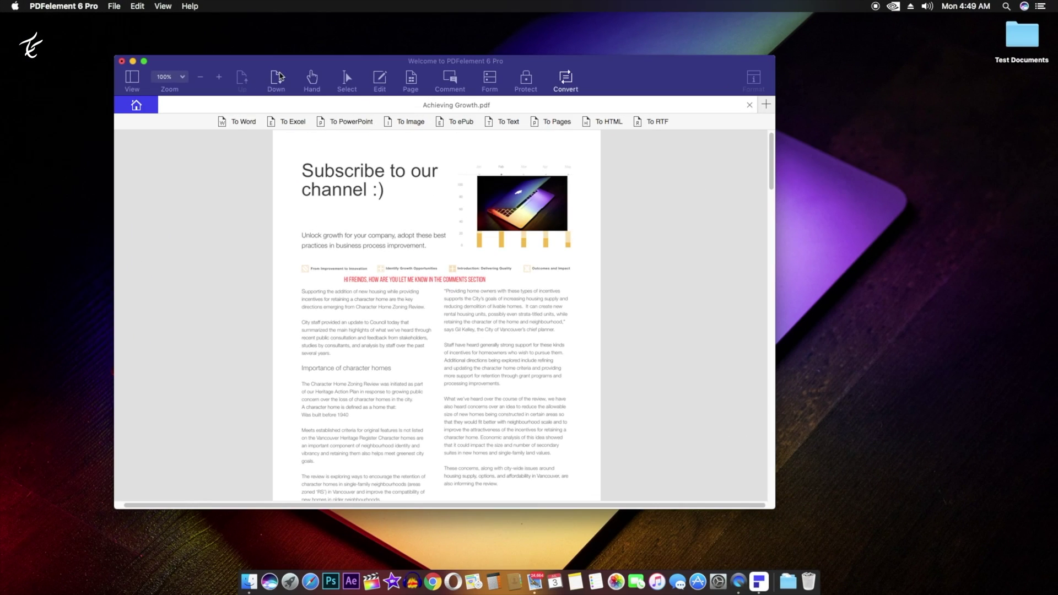
- Show thumbnails of all five pages and open page 5
click(313, 79)
click(342, 80)
click(380, 80)
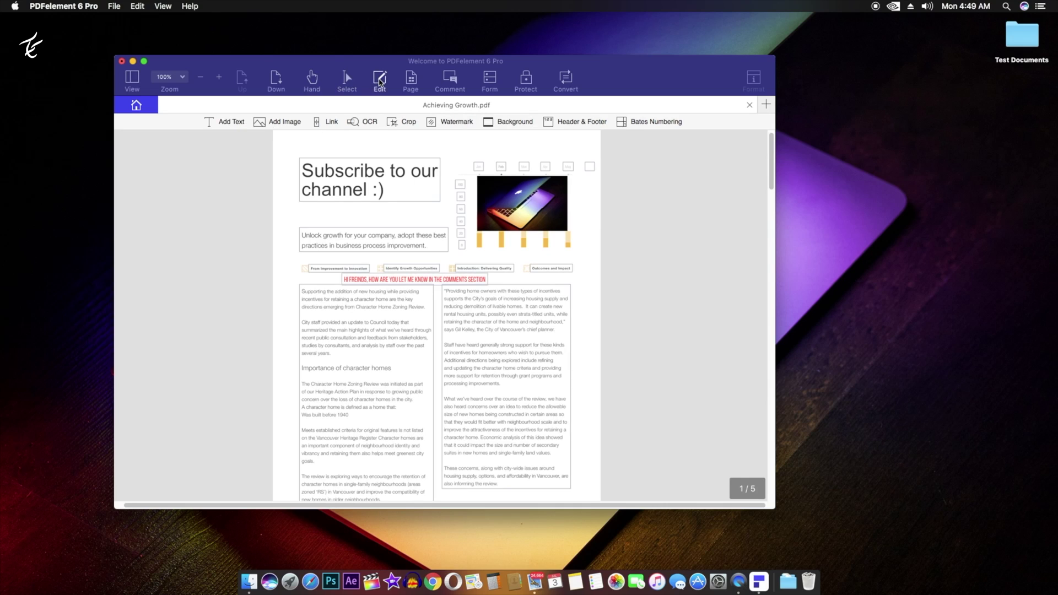
click(412, 80)
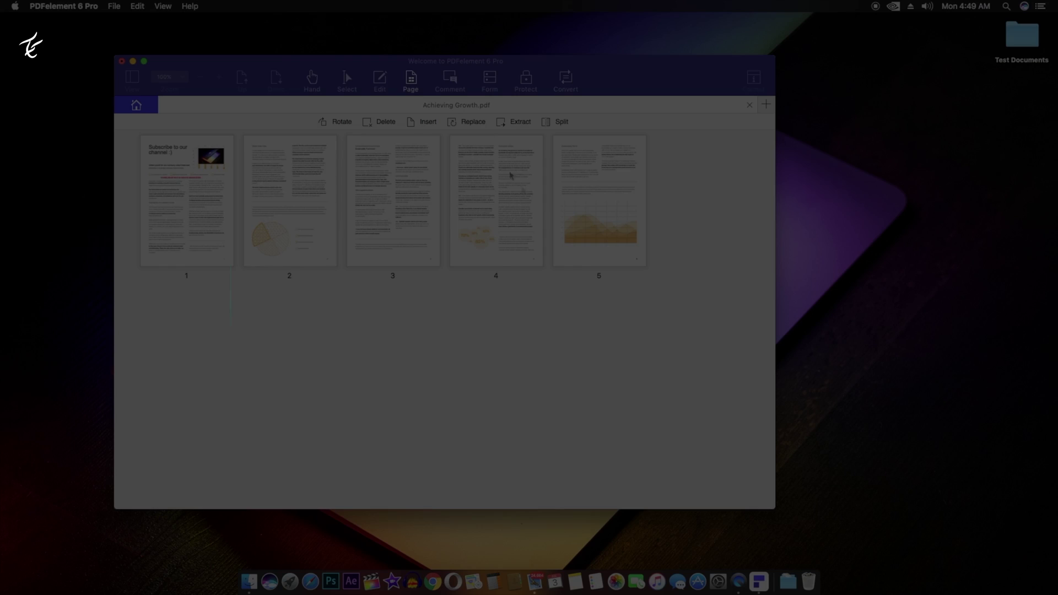
double_click(583, 215)
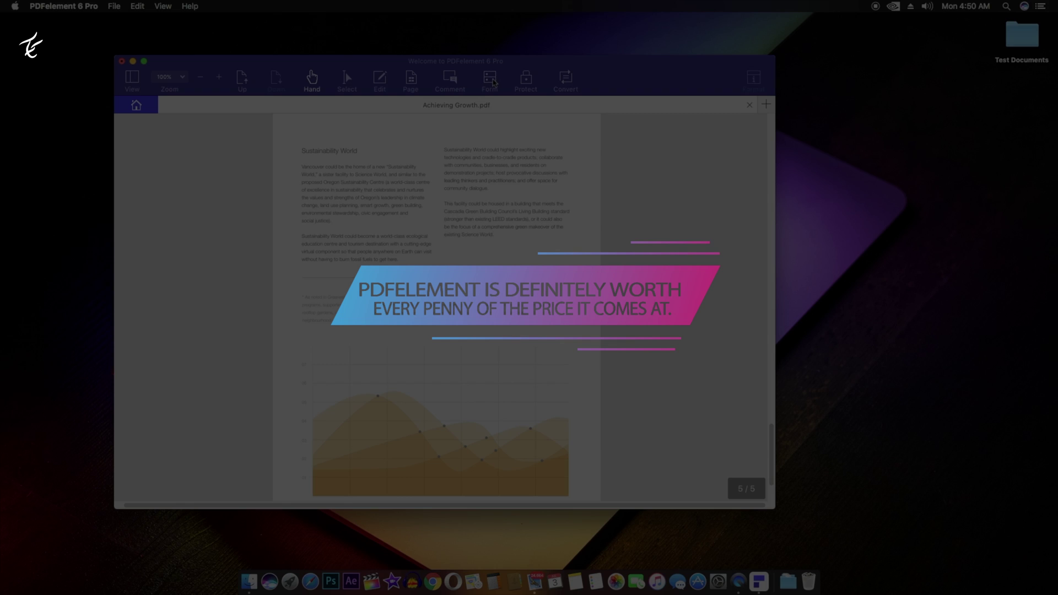
- Draw a digital signature field on page 5 and open its properties, showing visibility options
click(491, 80)
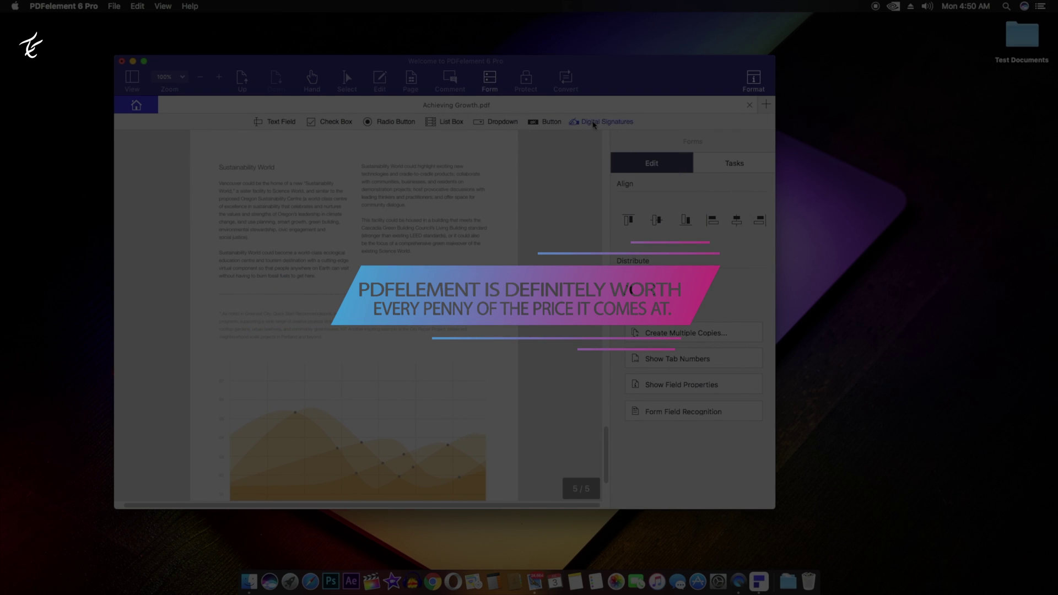
mouse_move(517, 295)
mouse_down()
mouse_move(352, 255)
mouse_move(382, 281)
mouse_move(376, 258)
mouse_up()
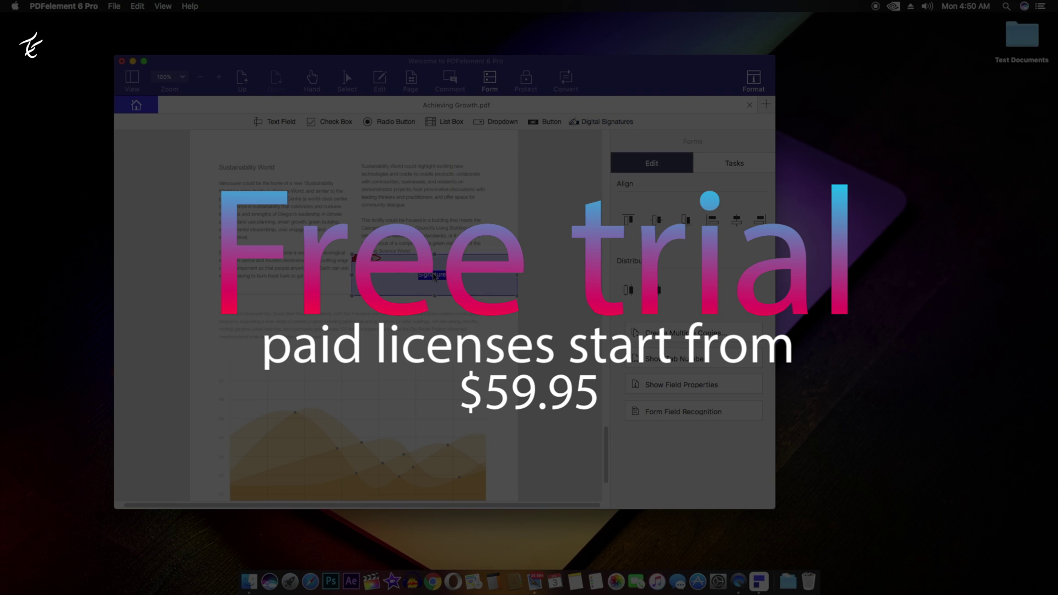
double_click(413, 284)
click(479, 283)
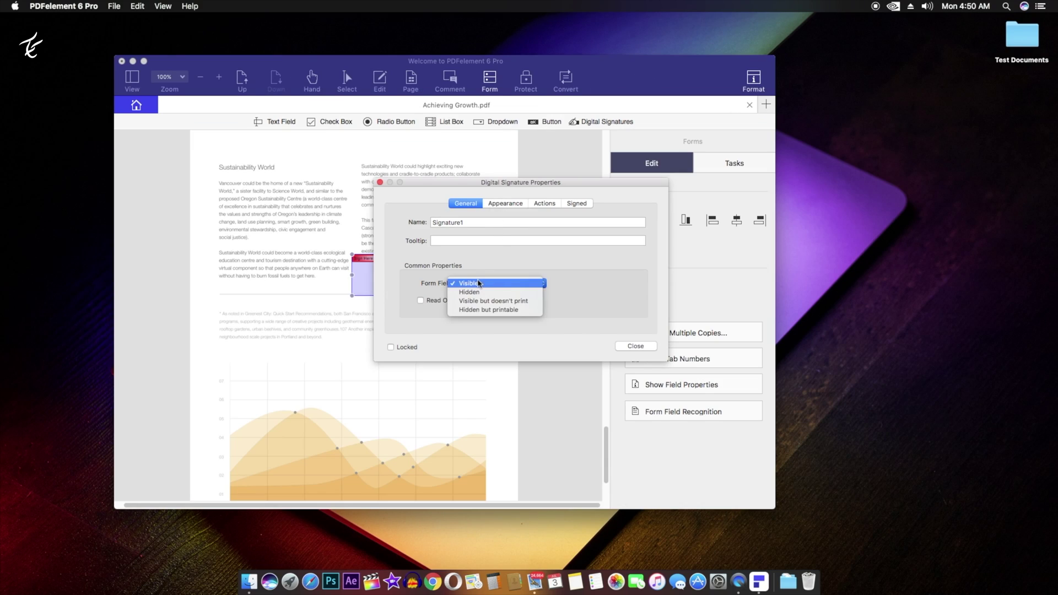